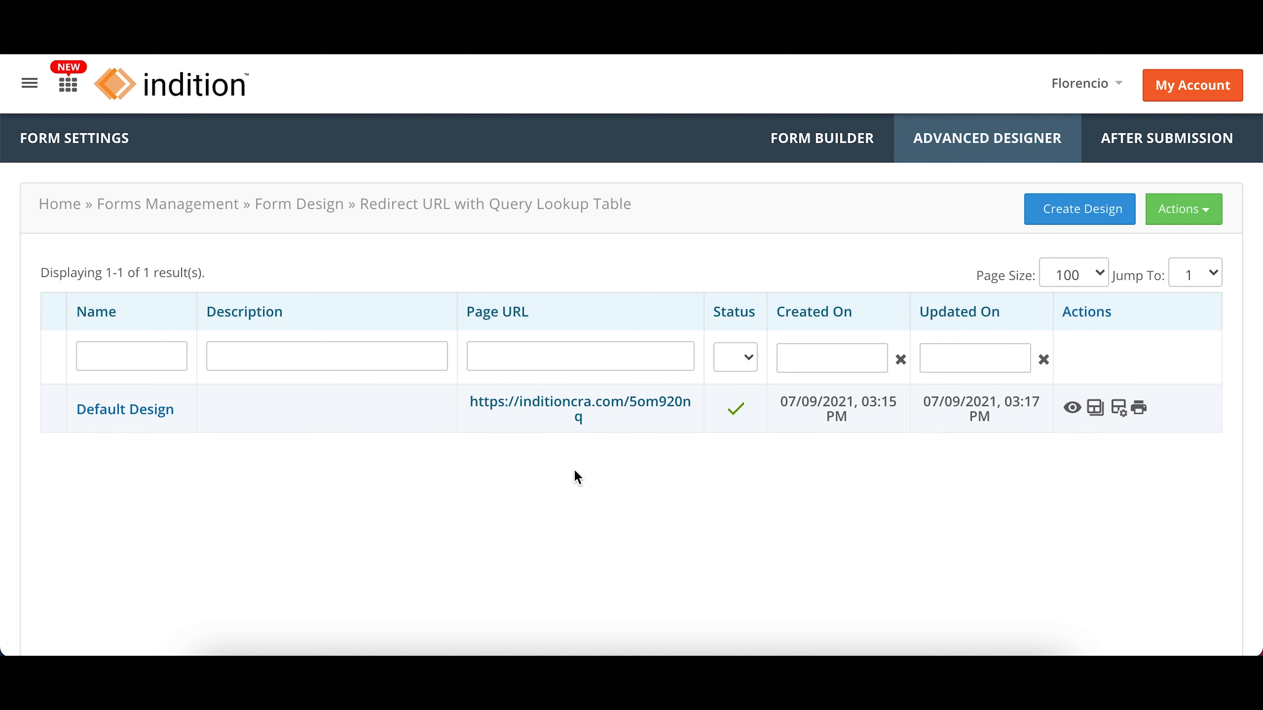
Step: Preview the Default Design form and fill in the contact's first name, last name and e-mail with test data
left_click(1079, 416)
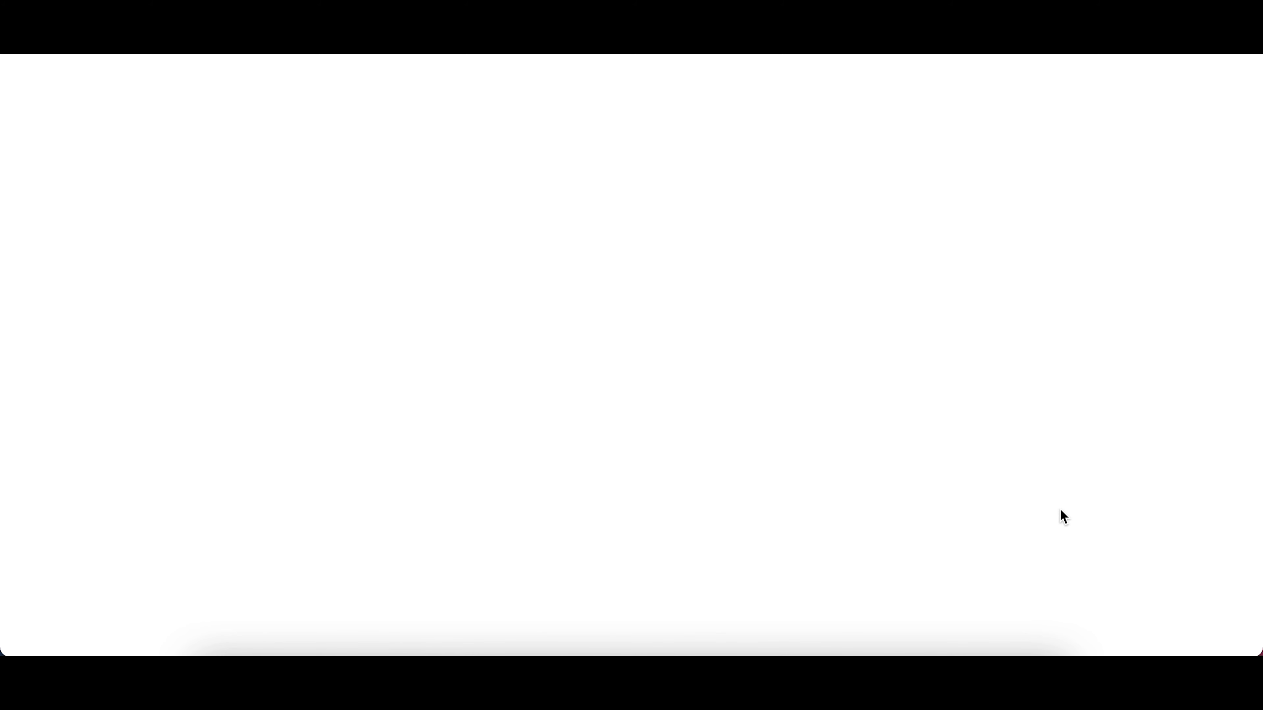
left_click(596, 145)
type("Flo")
key("Tab")
type("test")
key("Tab")
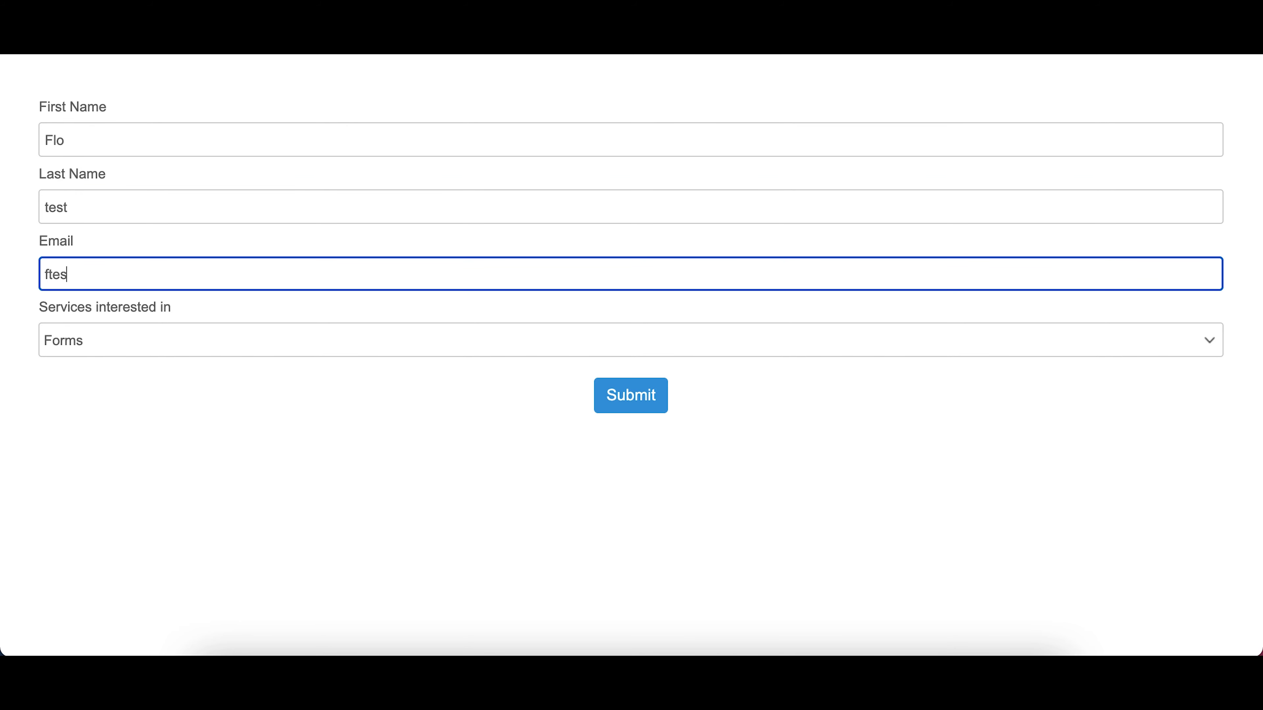
Step: Choose Website as the service interested in and submit the test form
left_click(95, 344)
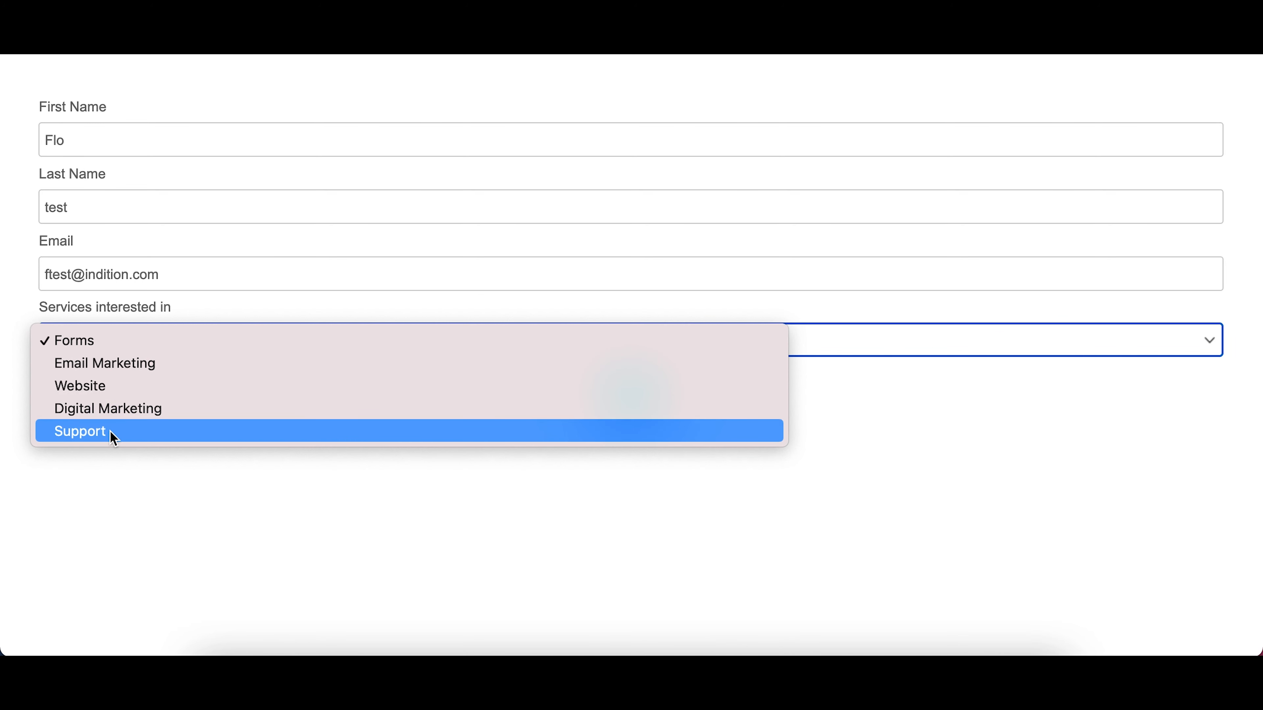
left_click(102, 387)
left_click(632, 401)
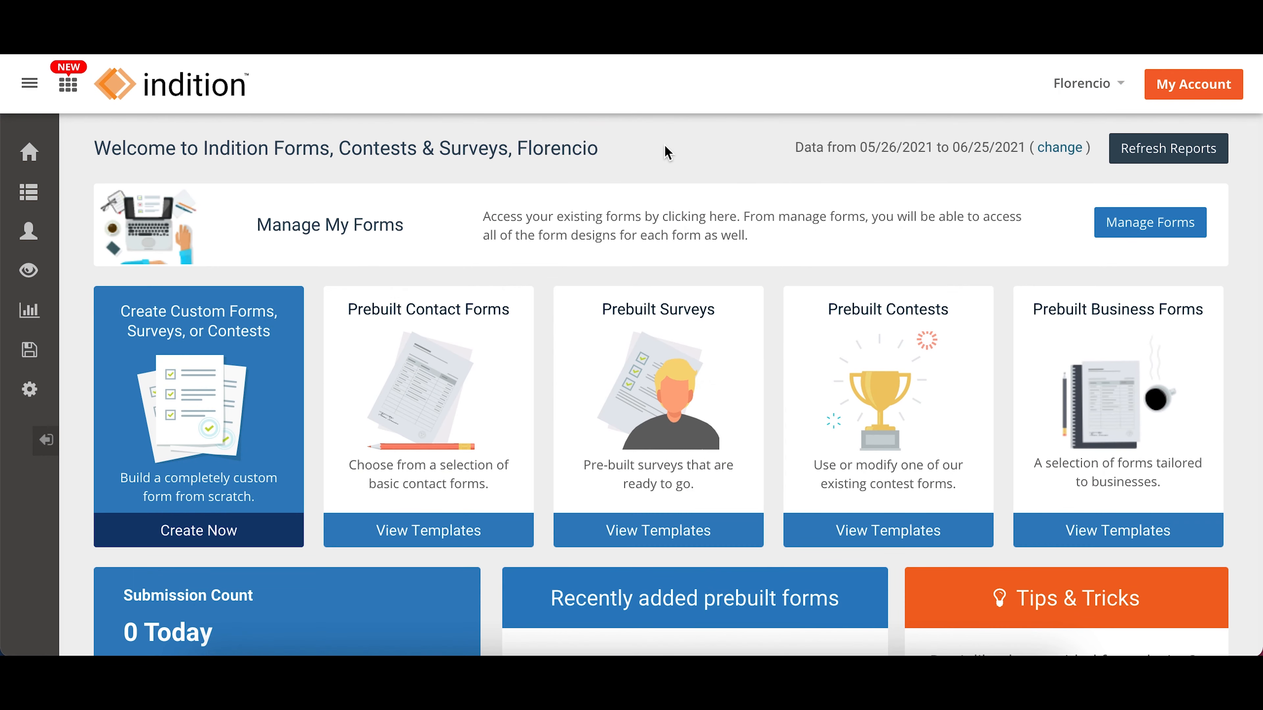
Step: Import the file Lookup table services.xlsx as a new lookup table named "Lookup table services"
mouse_move(31, 194)
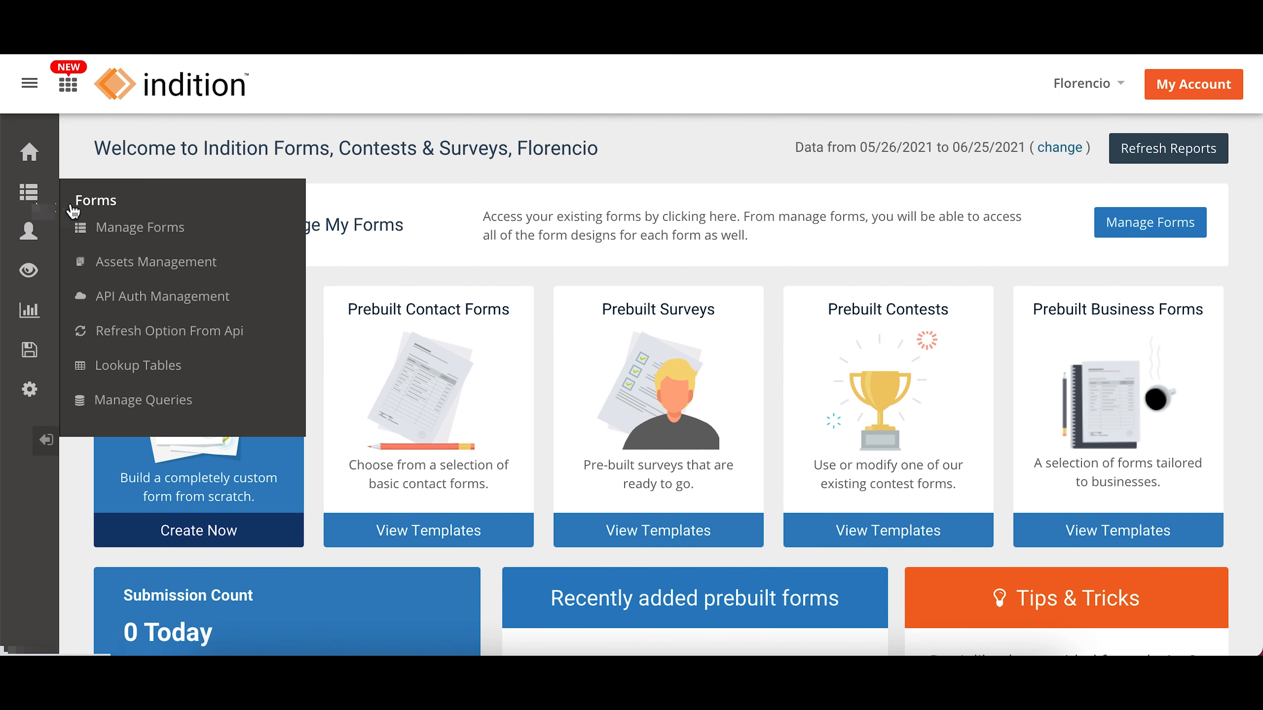
left_click(206, 376)
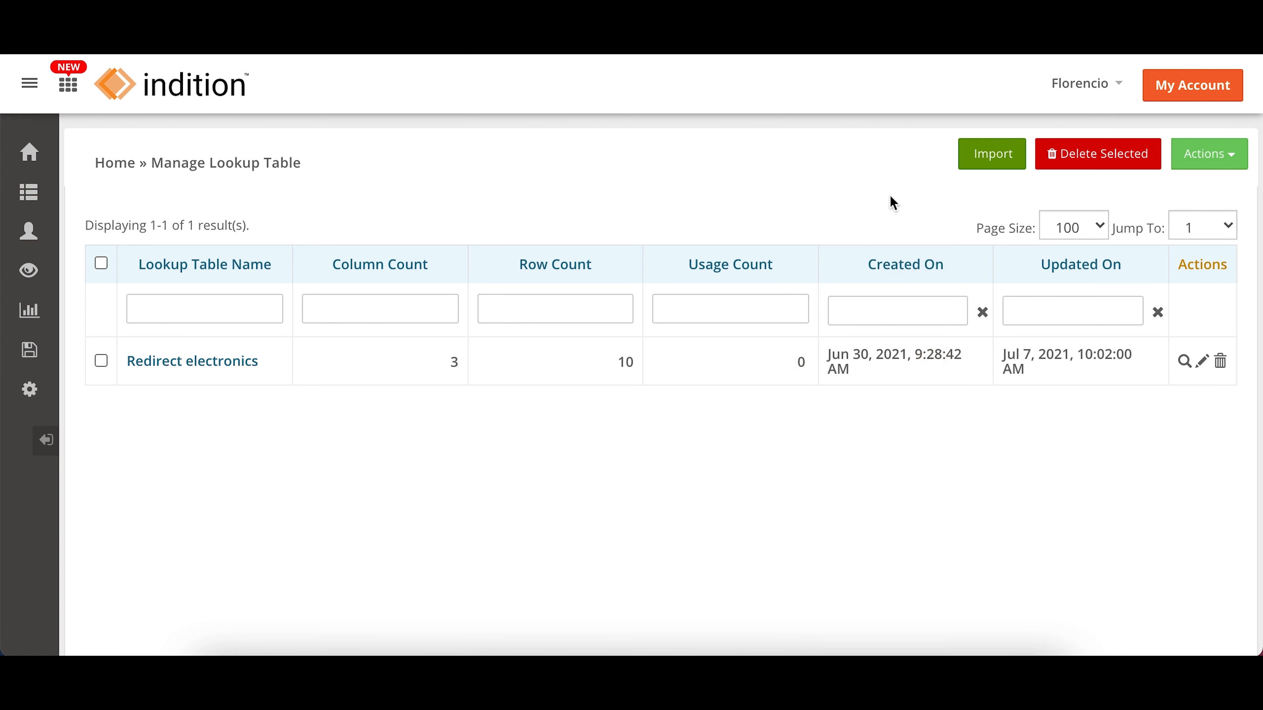
left_click(976, 169)
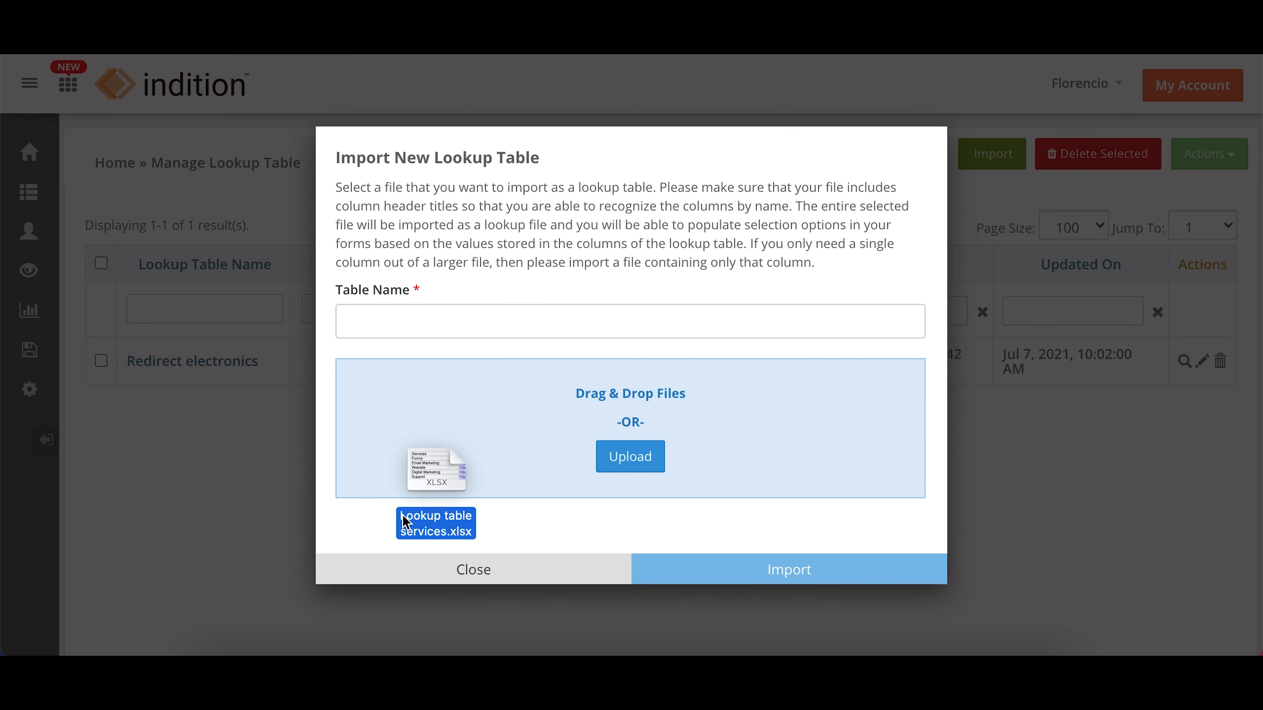
left_click_drag(403, 519, 533, 424)
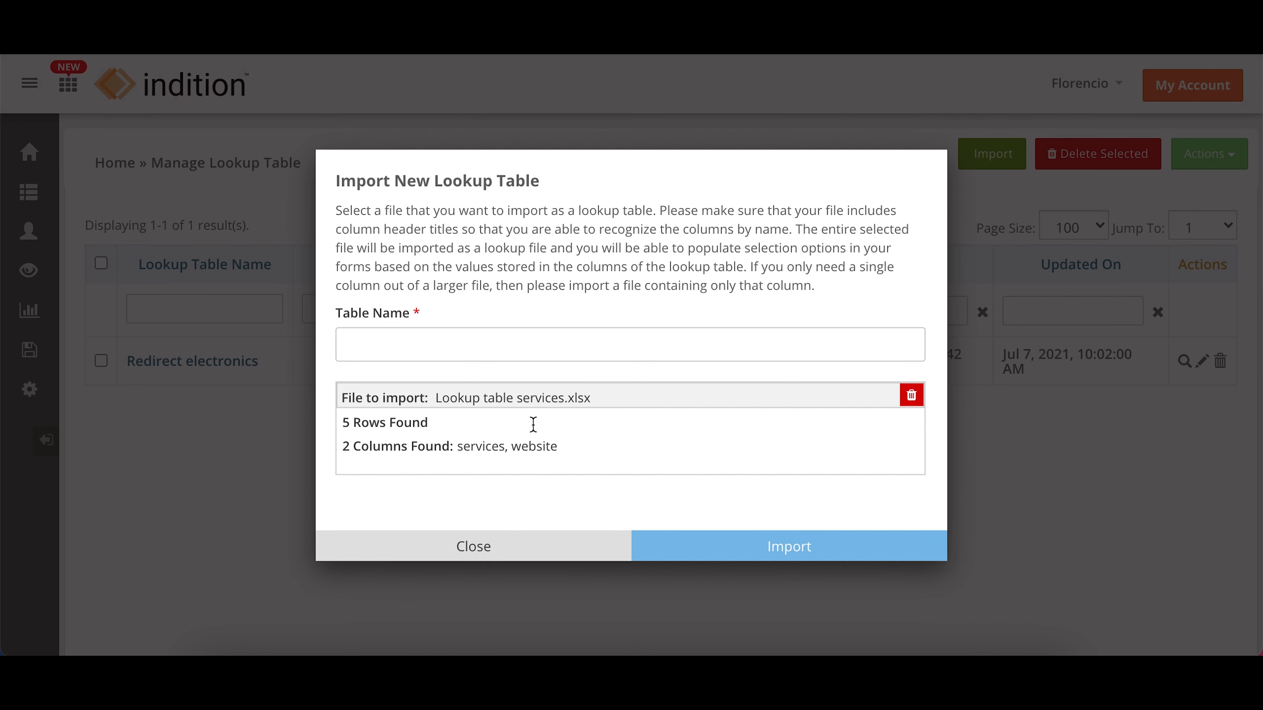
type("Lookup table services")
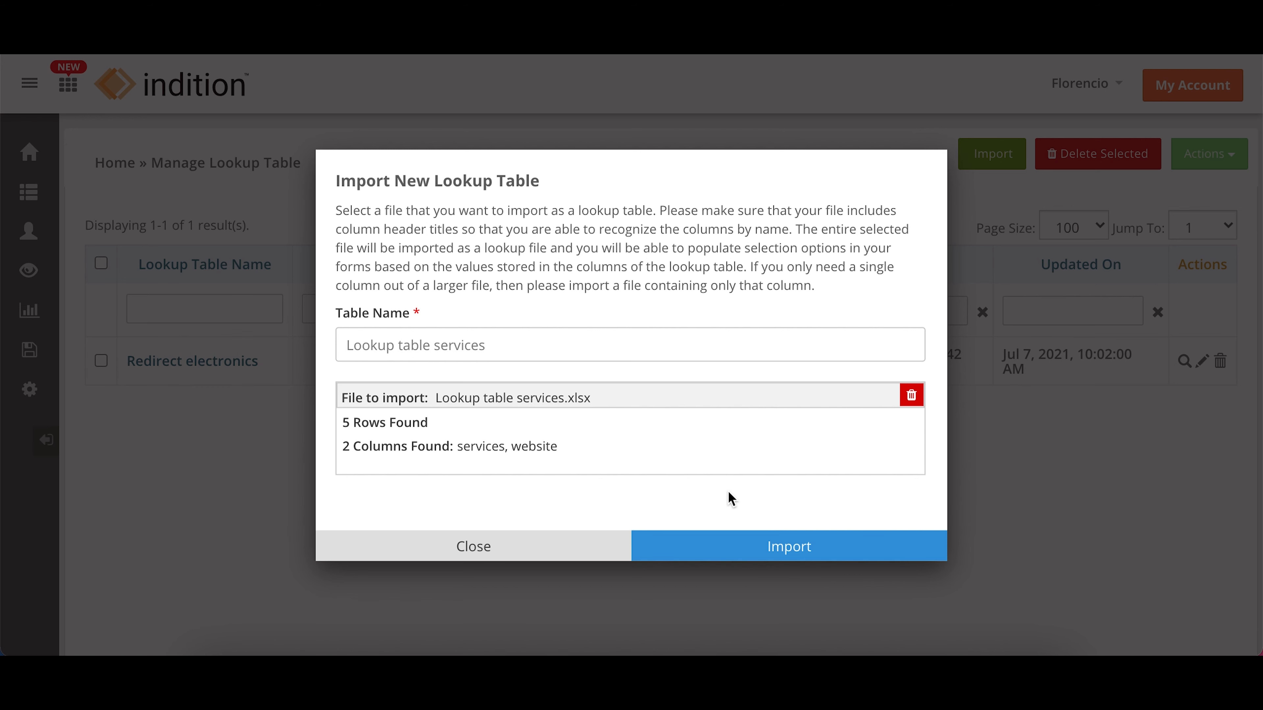
left_click(747, 551)
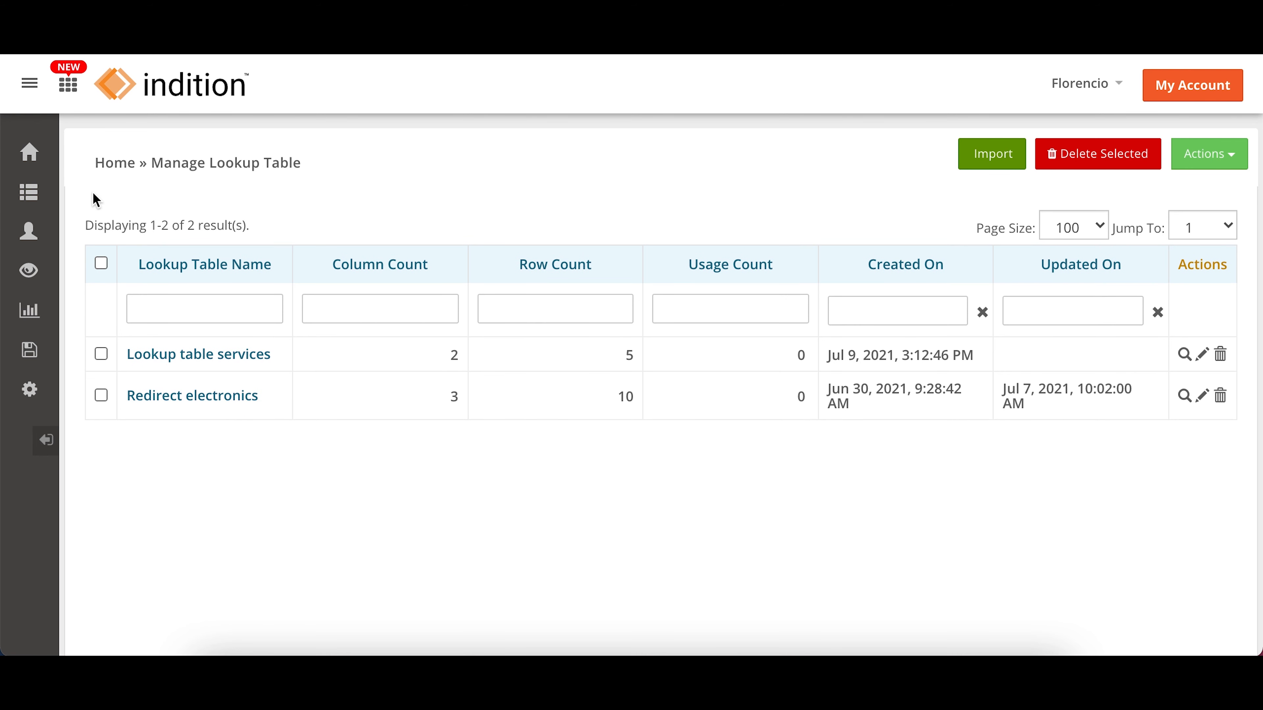
Step: Start a new lookup query named "Lookup table services query" and add the Lookup table services table to it
mouse_move(30, 196)
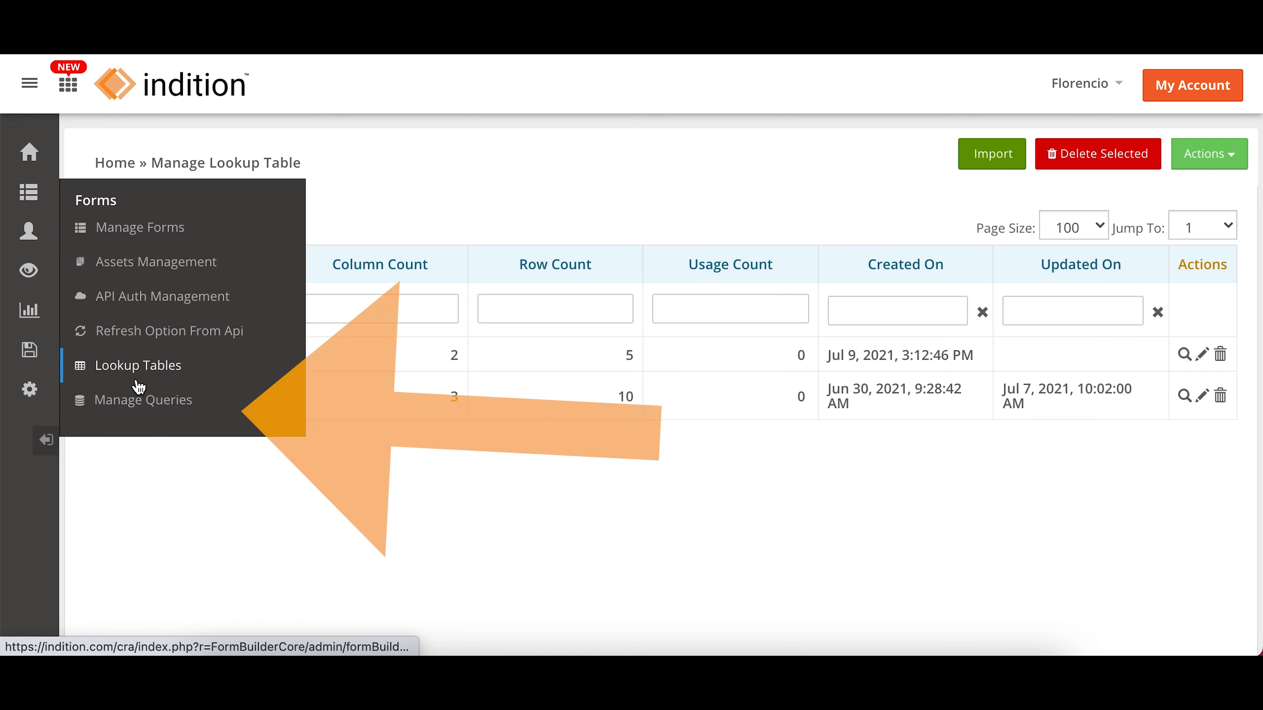
left_click(155, 407)
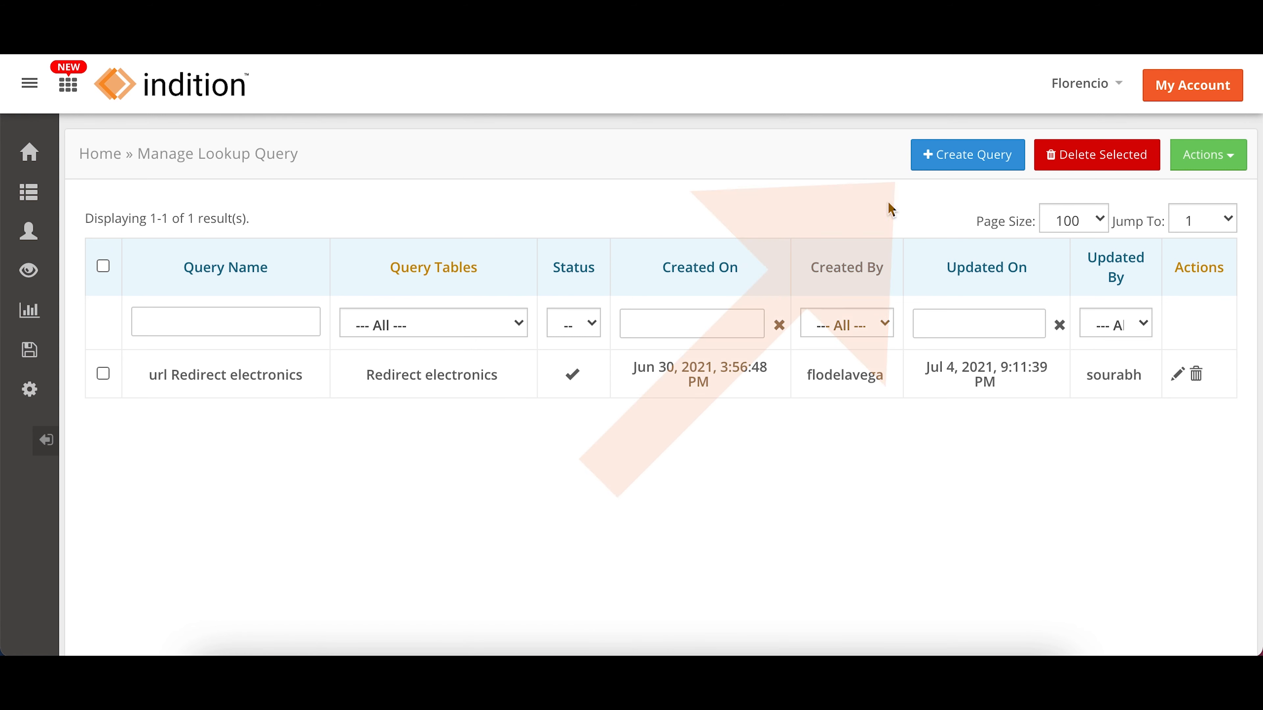
left_click(935, 160)
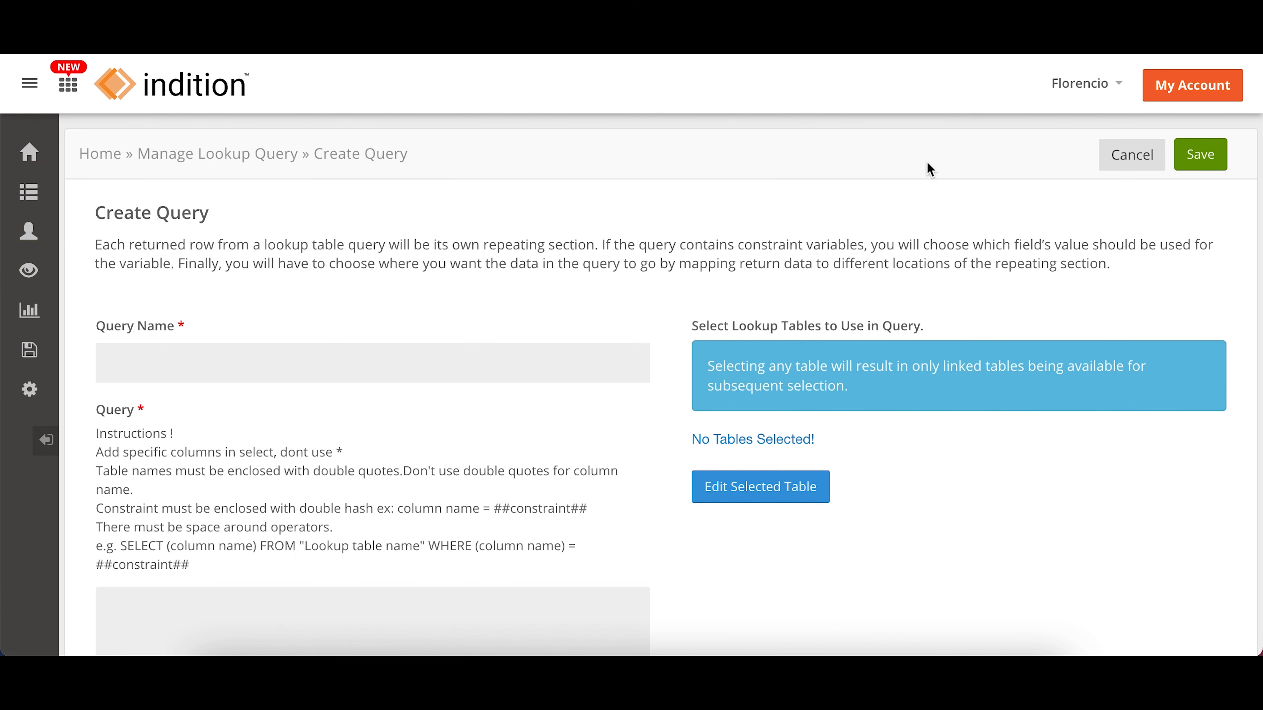
left_click(634, 362)
type("Lookup table services query")
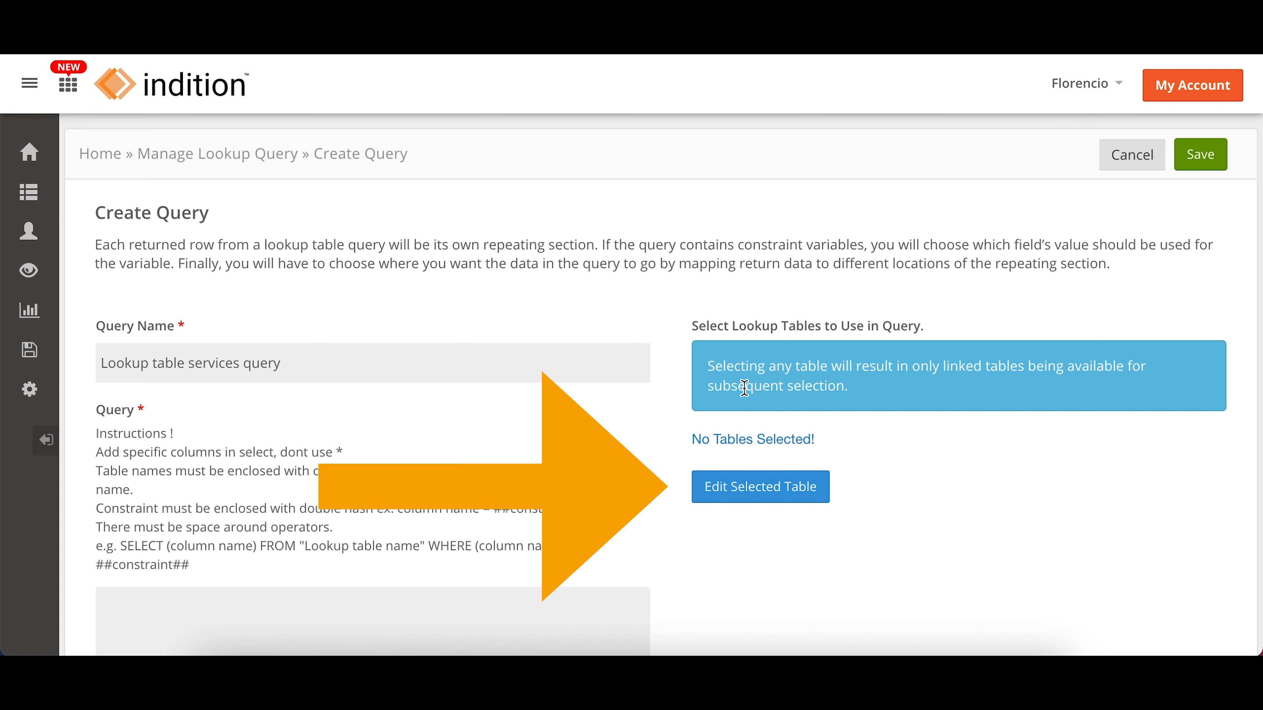
left_click(733, 495)
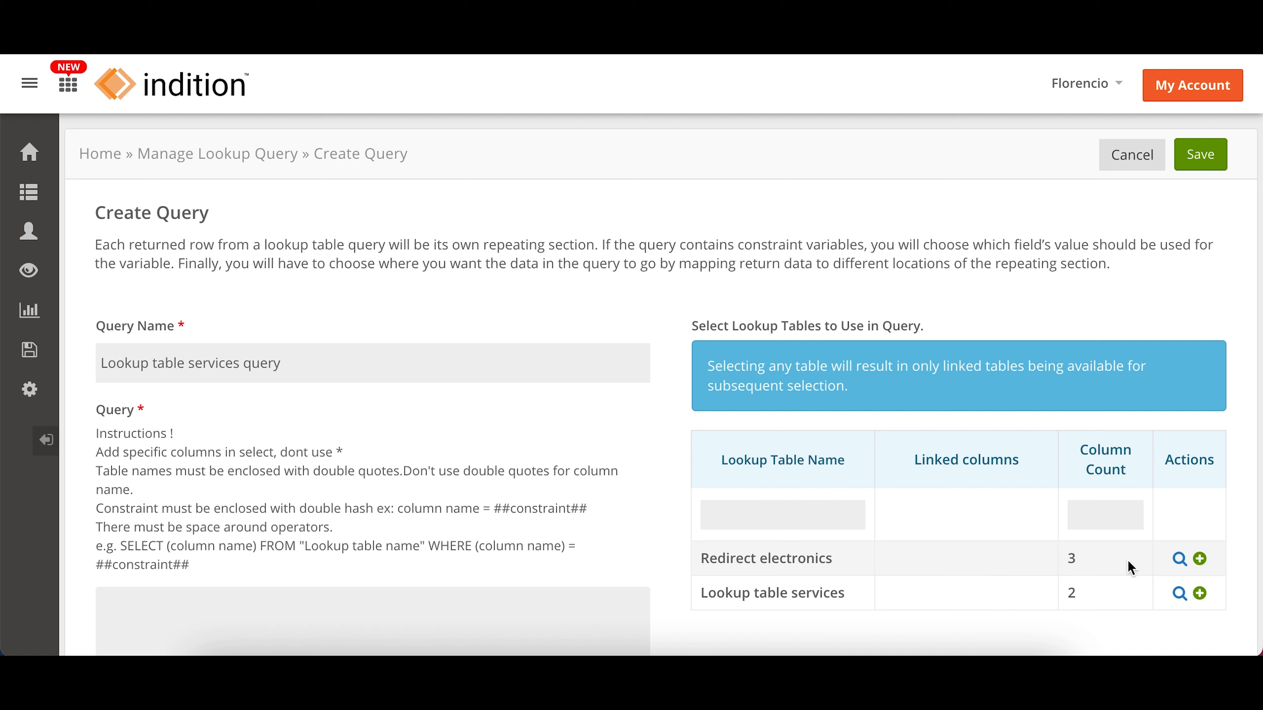
left_click(1200, 594)
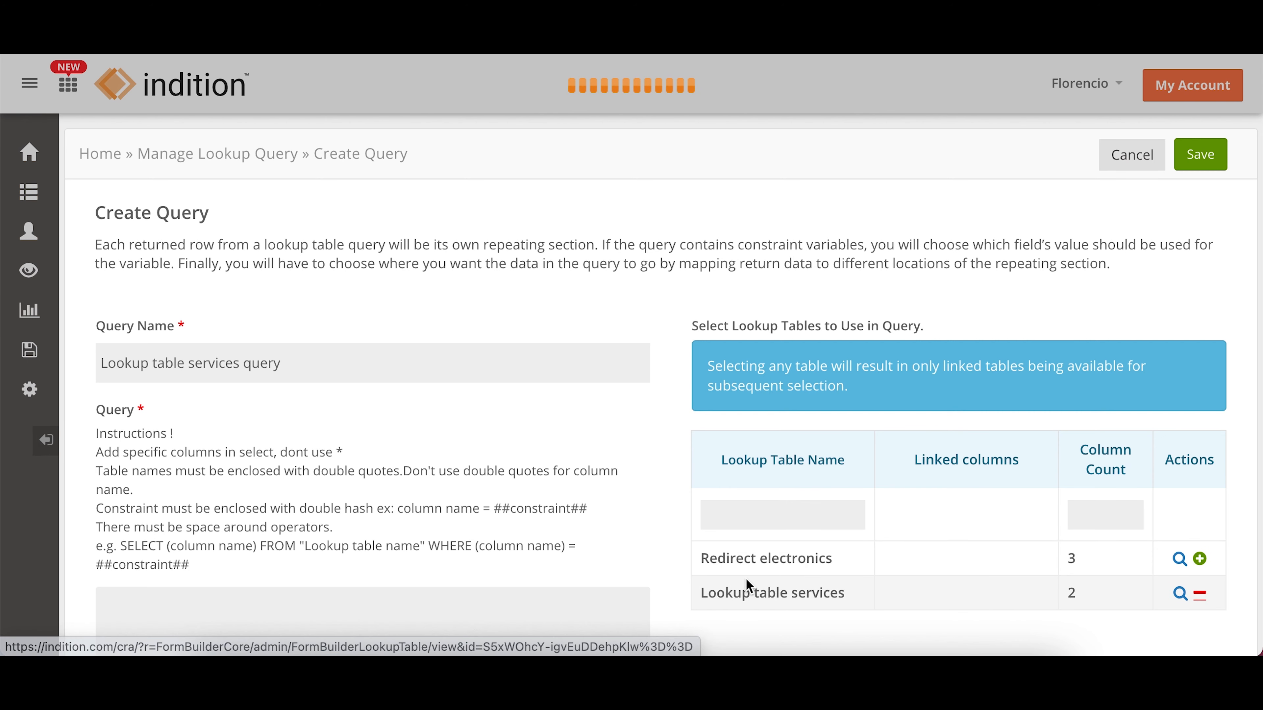
Step: Enter the query SELECT website FROM "Lookup table name" WHERE services = ##constraint##, following the example syntax in the instructions
scroll(669, 572, "down", 3)
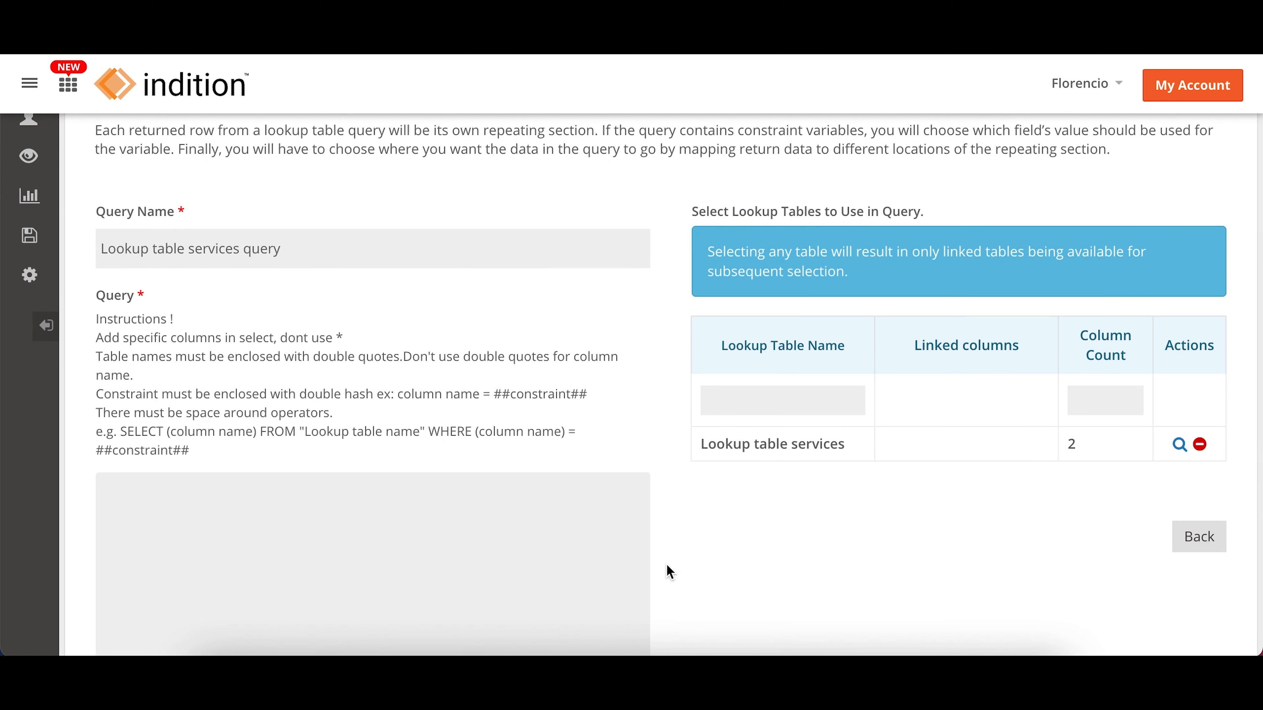
left_click(376, 528)
type("SELECT website FROM")
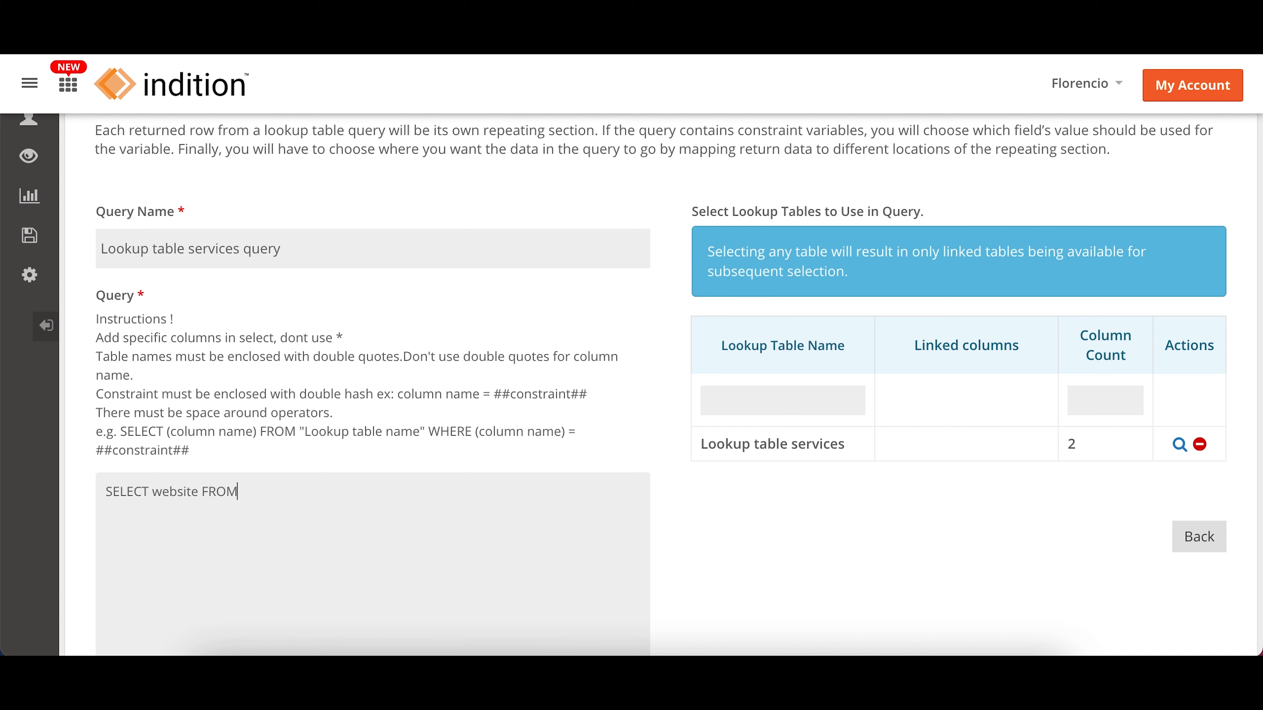
type(" \"Lokuup table name\" WHERE Services =")
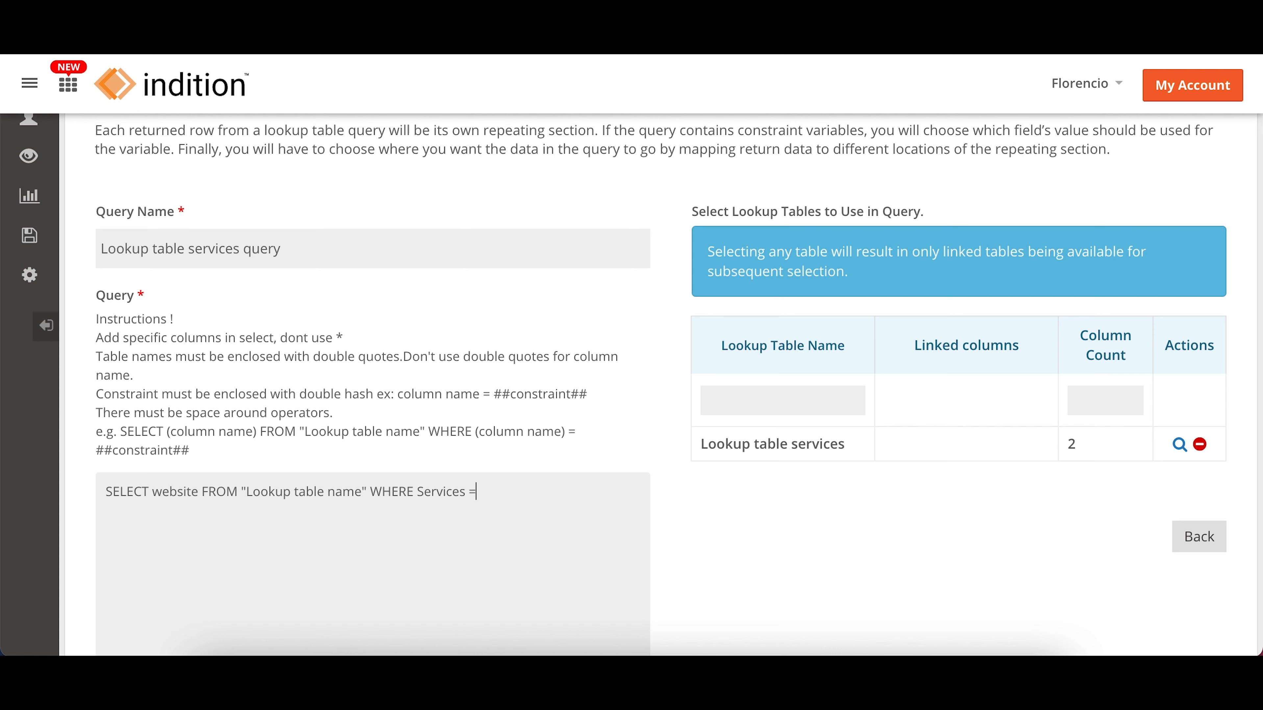
type("##constraint##")
left_click_drag(192, 448, 97, 435)
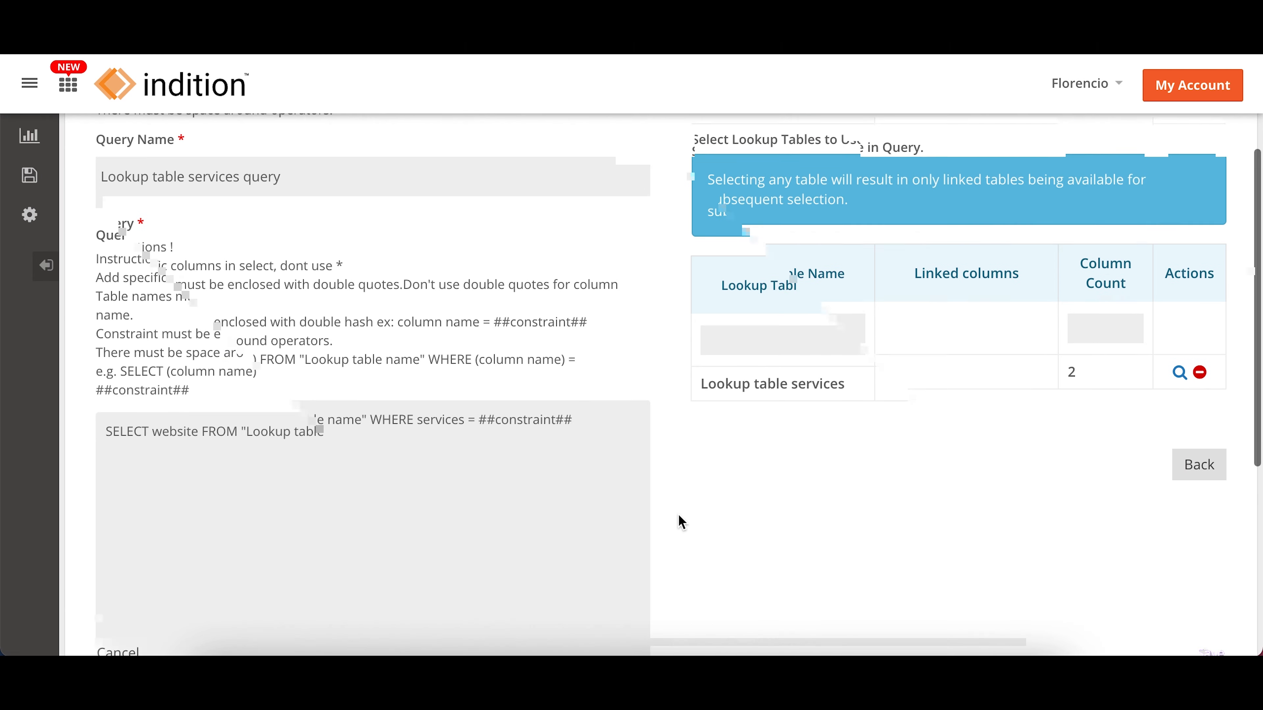
Step: Turn on Enable Redirect Url Processing for the lookup query
scroll(678, 514, "down", 6)
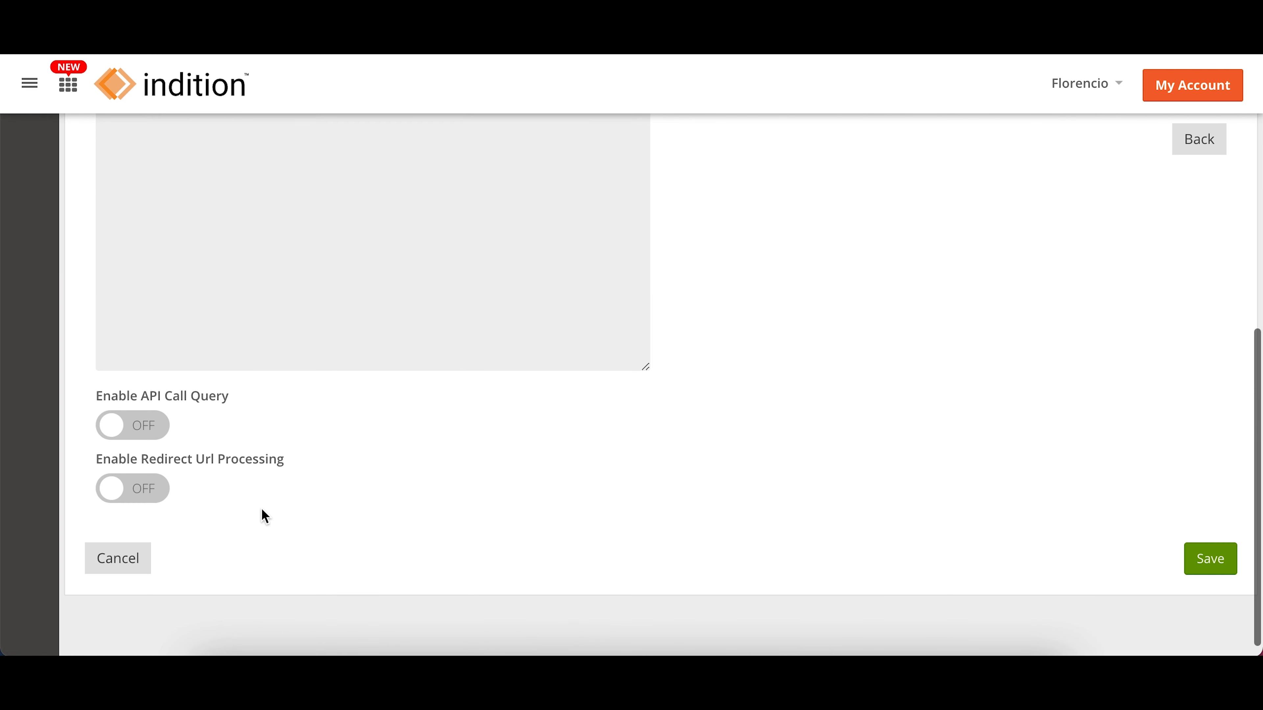
left_click(118, 503)
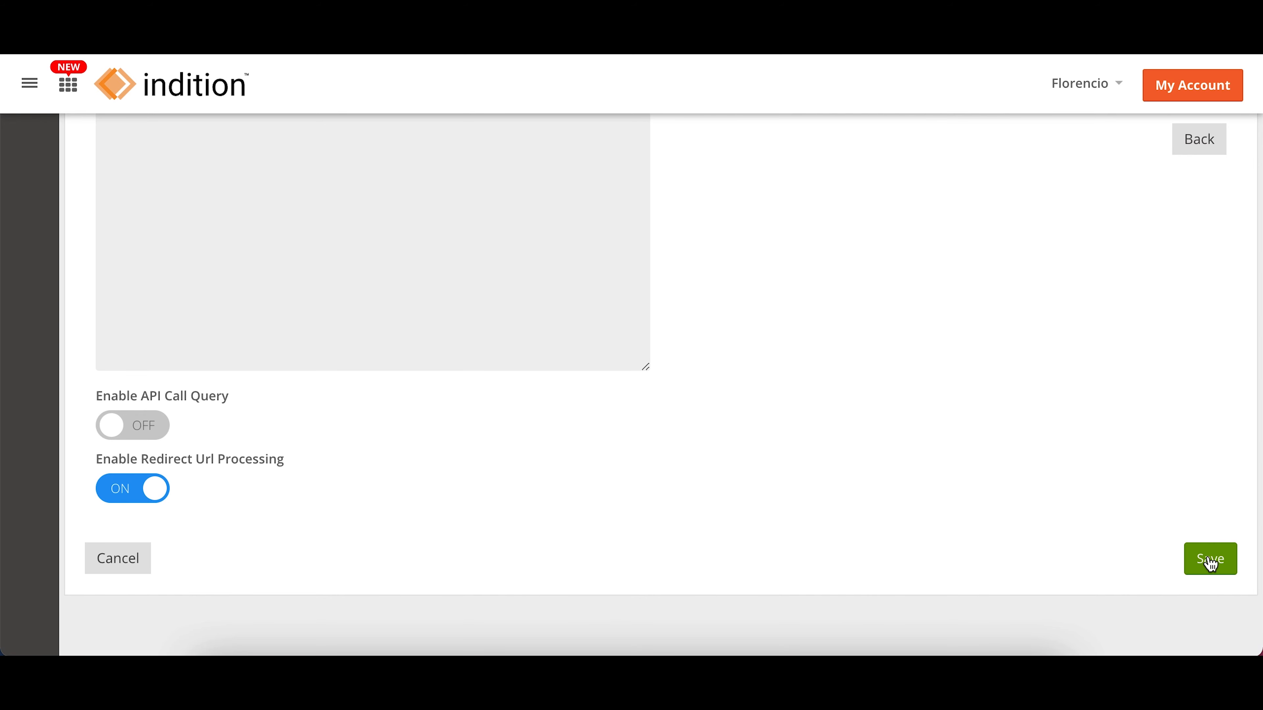
Step: Replace the placeholder table name in the query with "Lookup table services" and save the query
scroll(1210, 563, "up", 3)
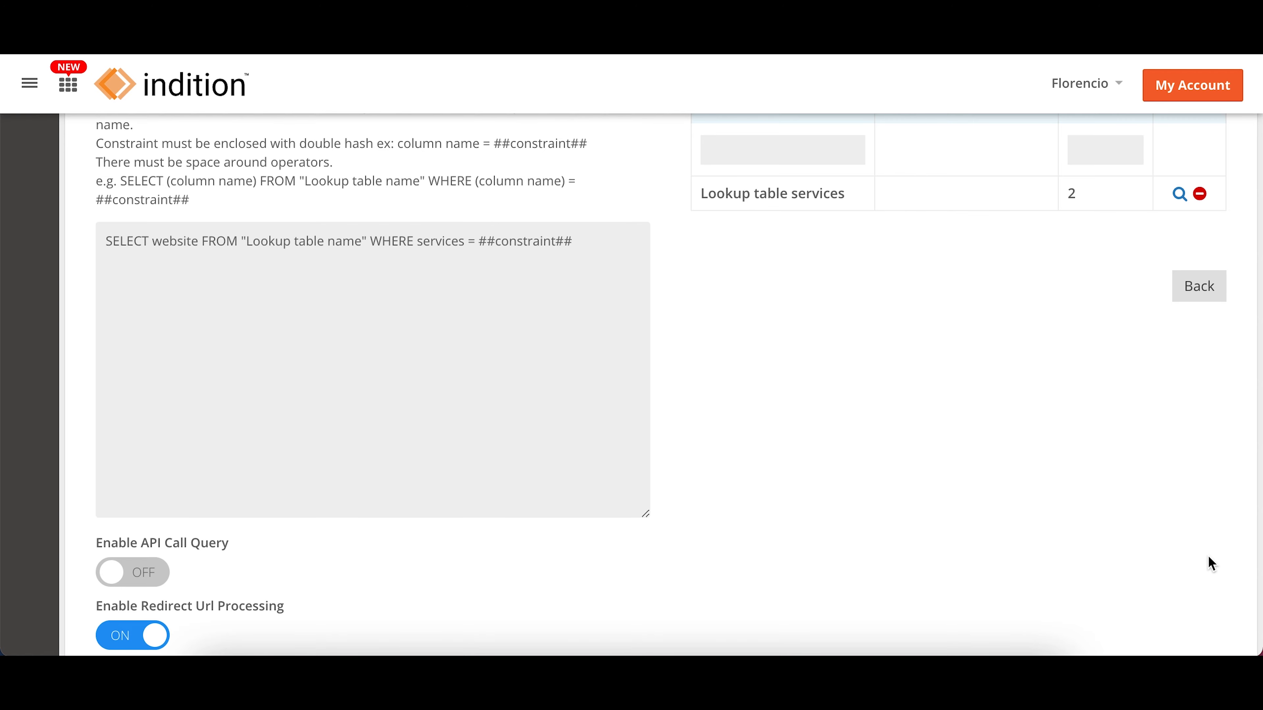
scroll(1209, 564, "up", 5)
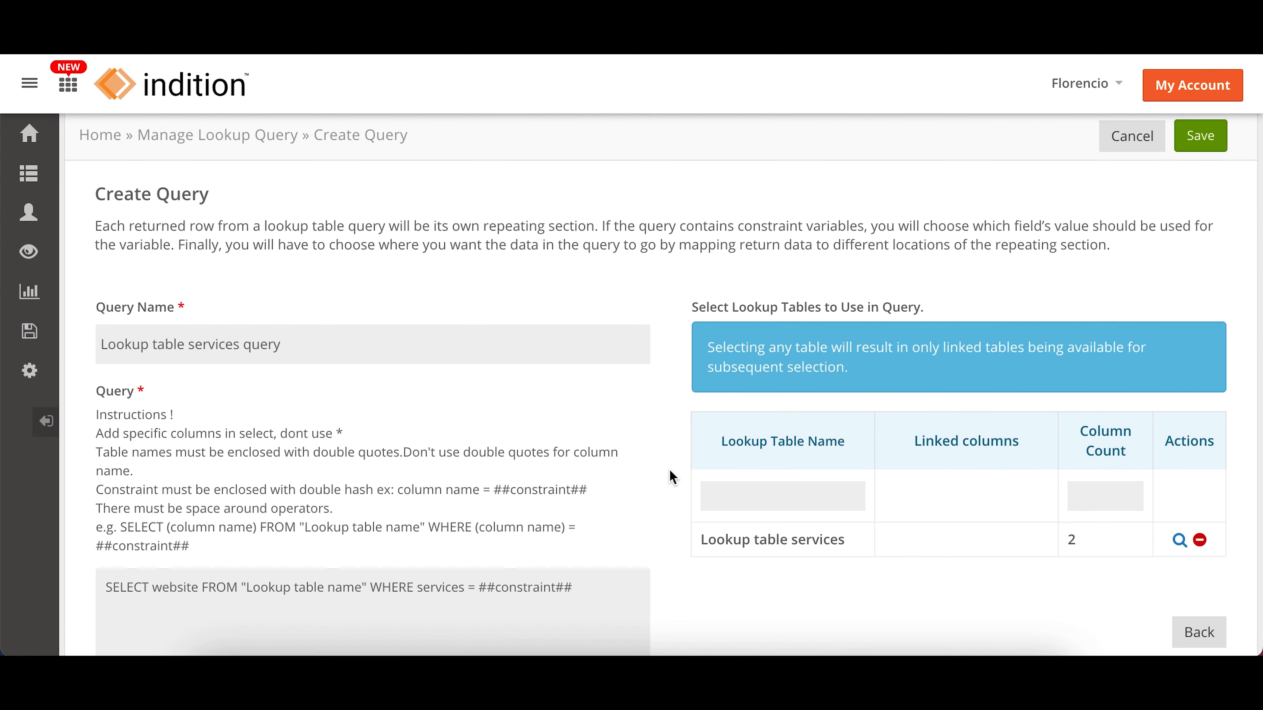
scroll(668, 422, "down", 1)
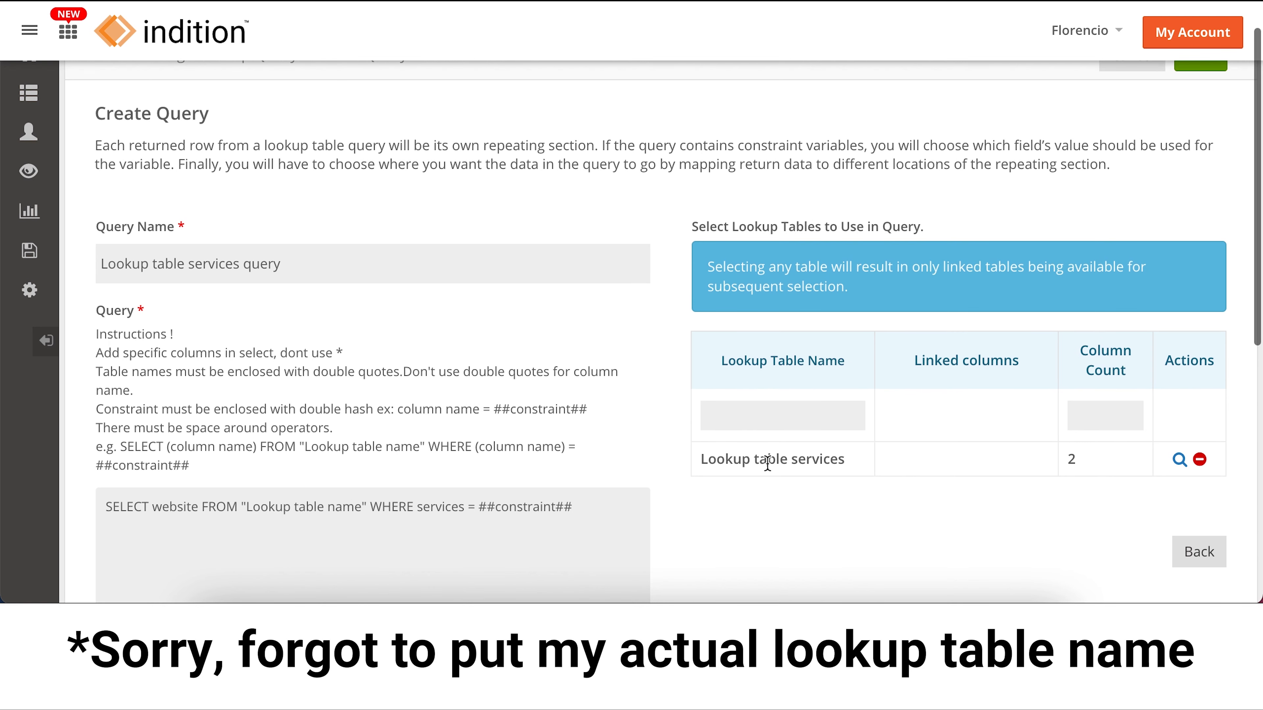
left_click_drag(856, 469, 701, 454)
key("ctrl+c")
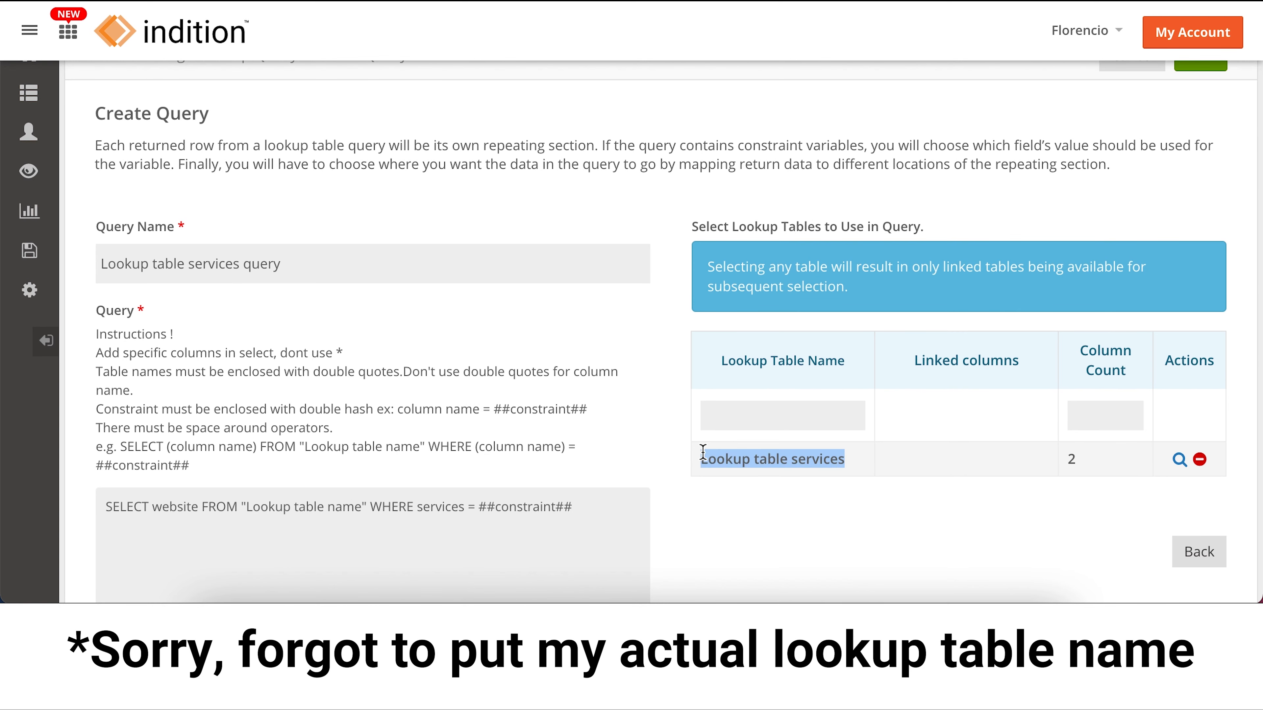
scroll(432, 522, "down", 3)
left_click_drag(362, 370, 249, 371)
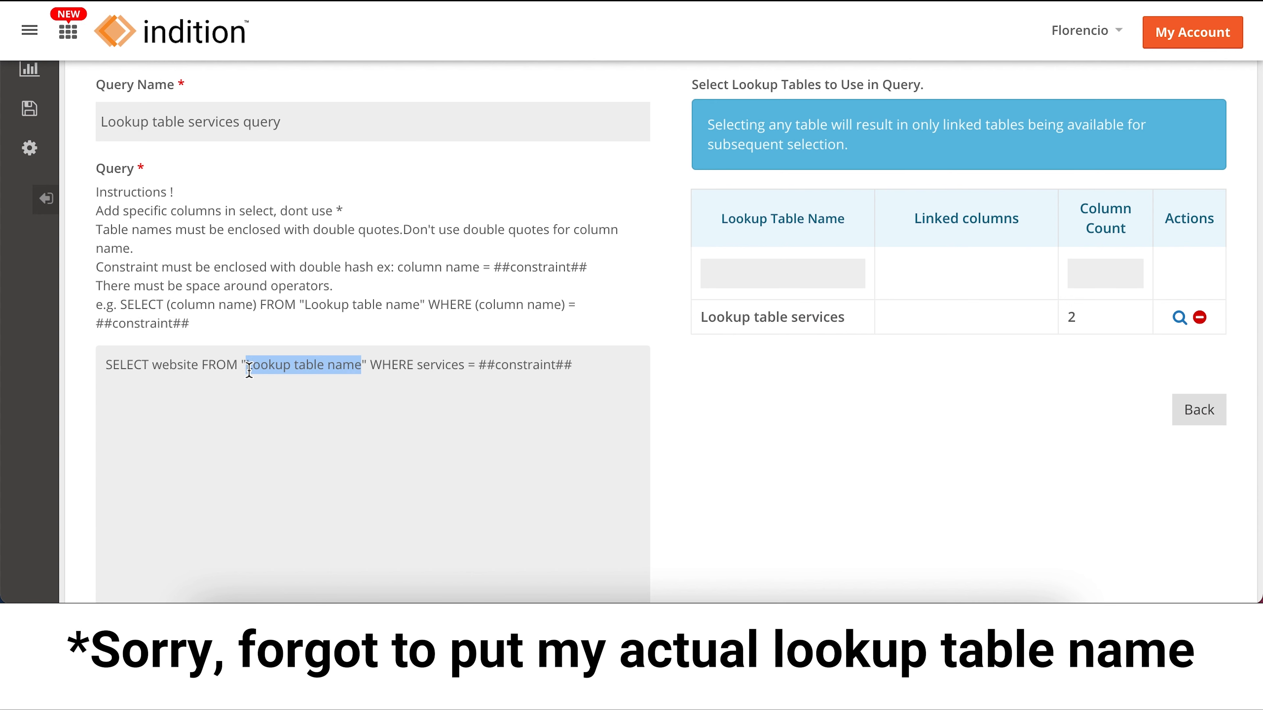
key("ctrl+v")
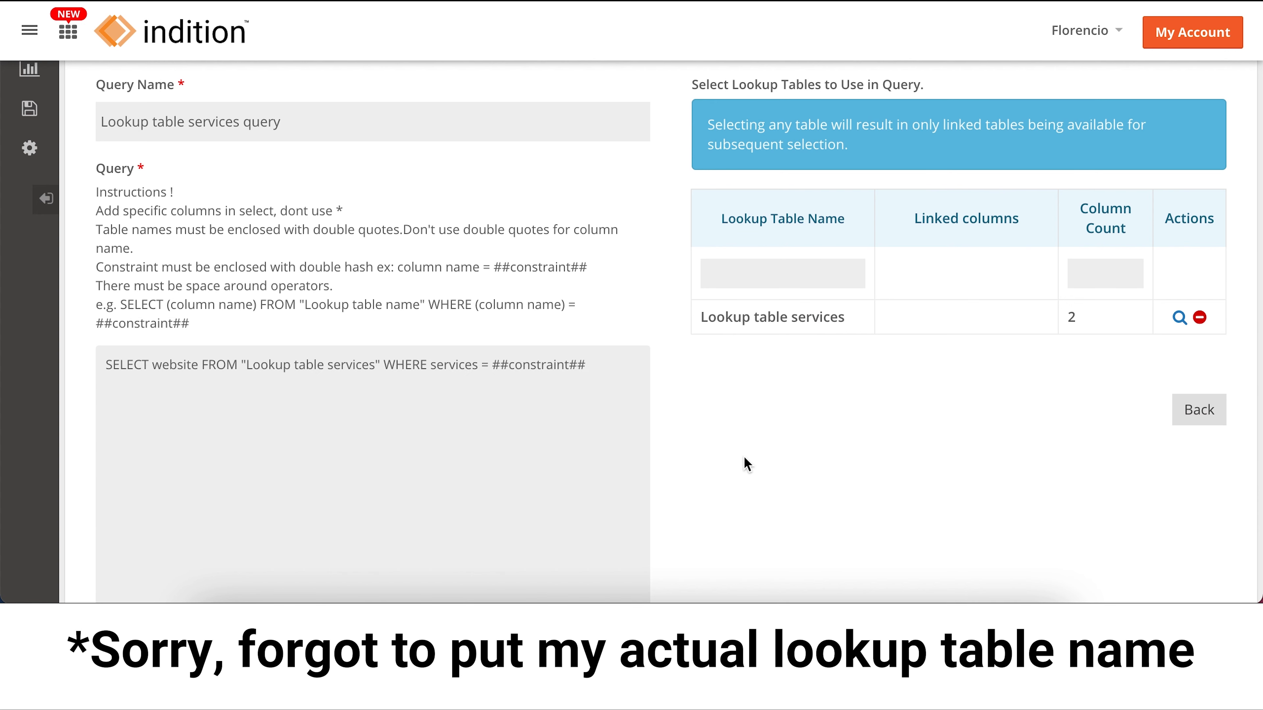
scroll(744, 457, "down", 5)
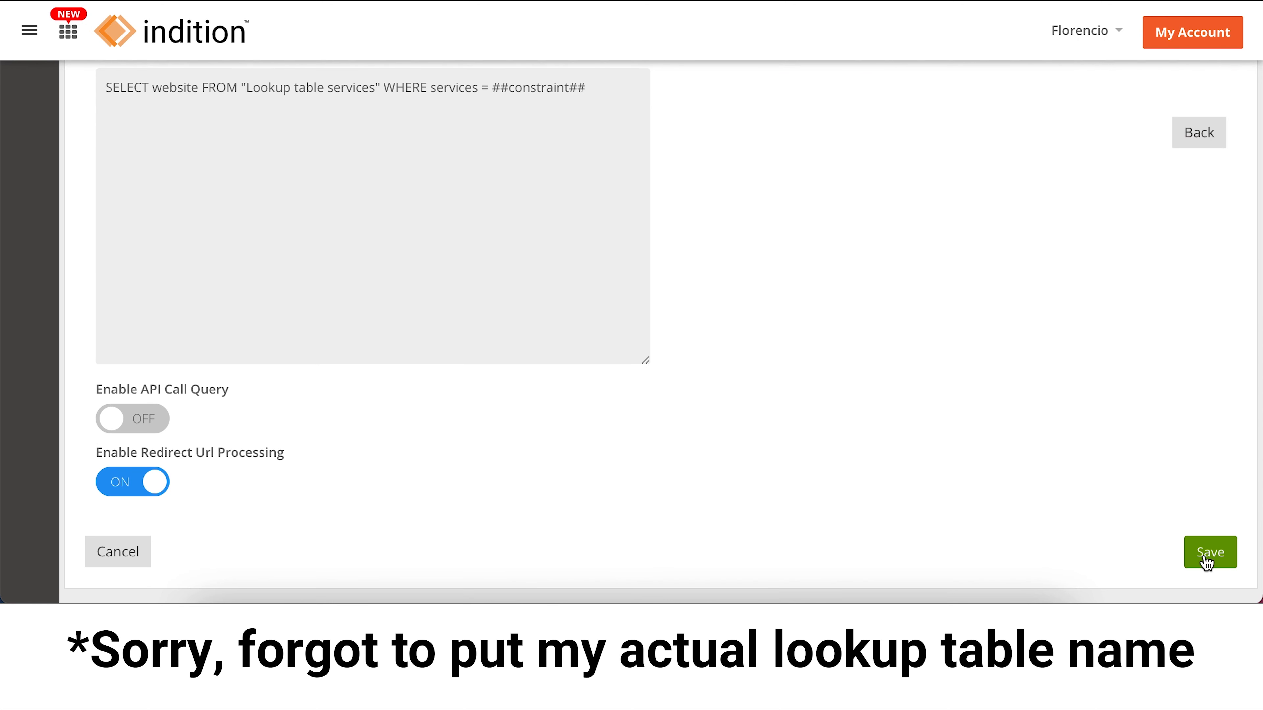
left_click(1207, 562)
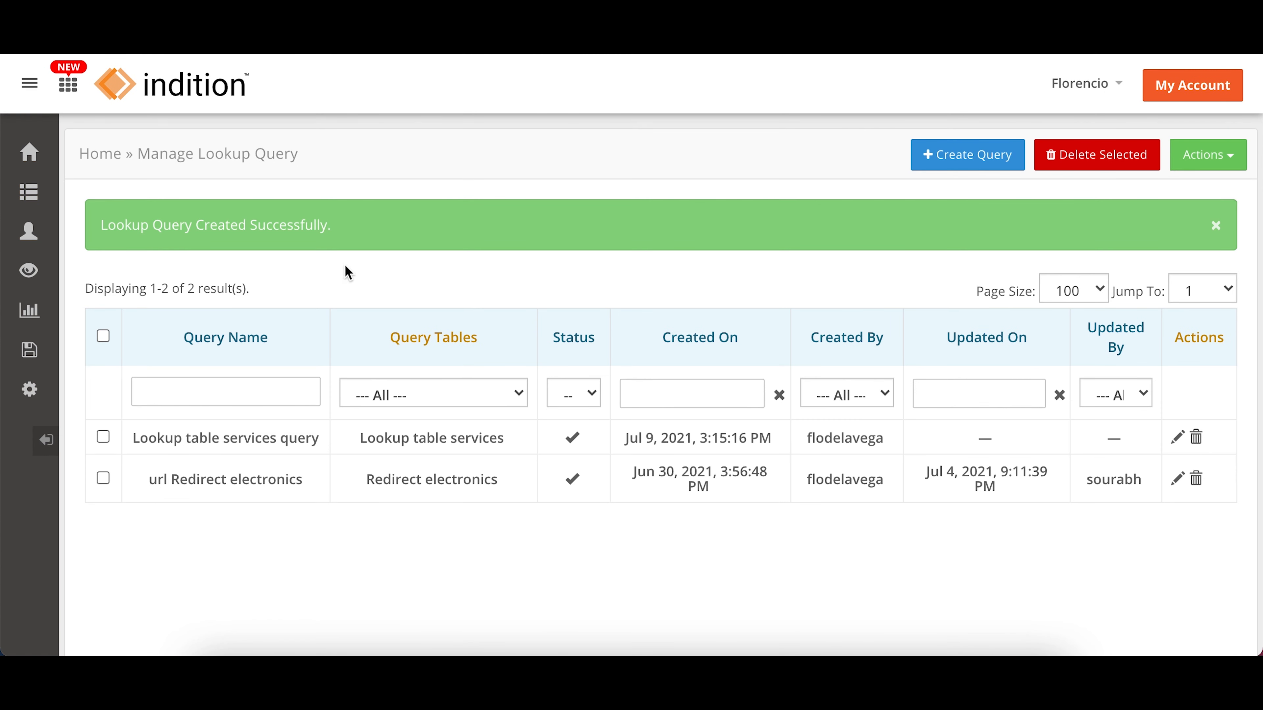
Step: Create a custom form from scratch and add First Name and Last Name fields to it
left_click(96, 158)
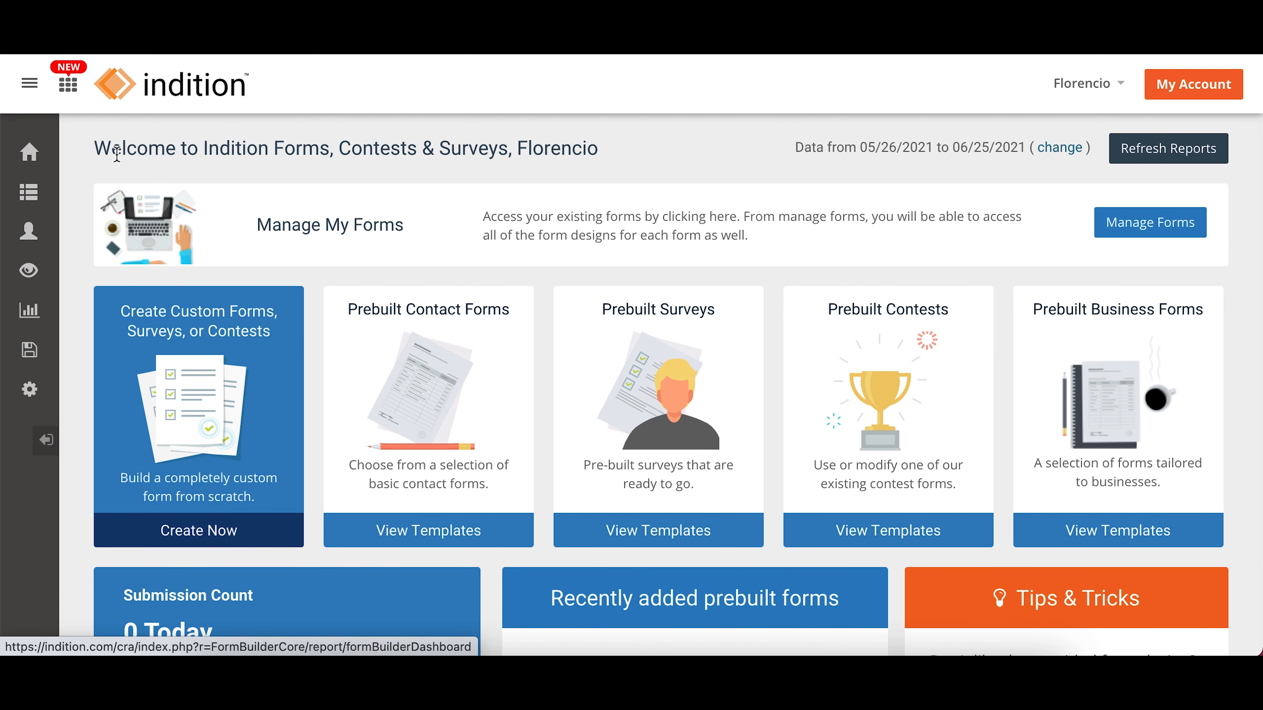
left_click(275, 436)
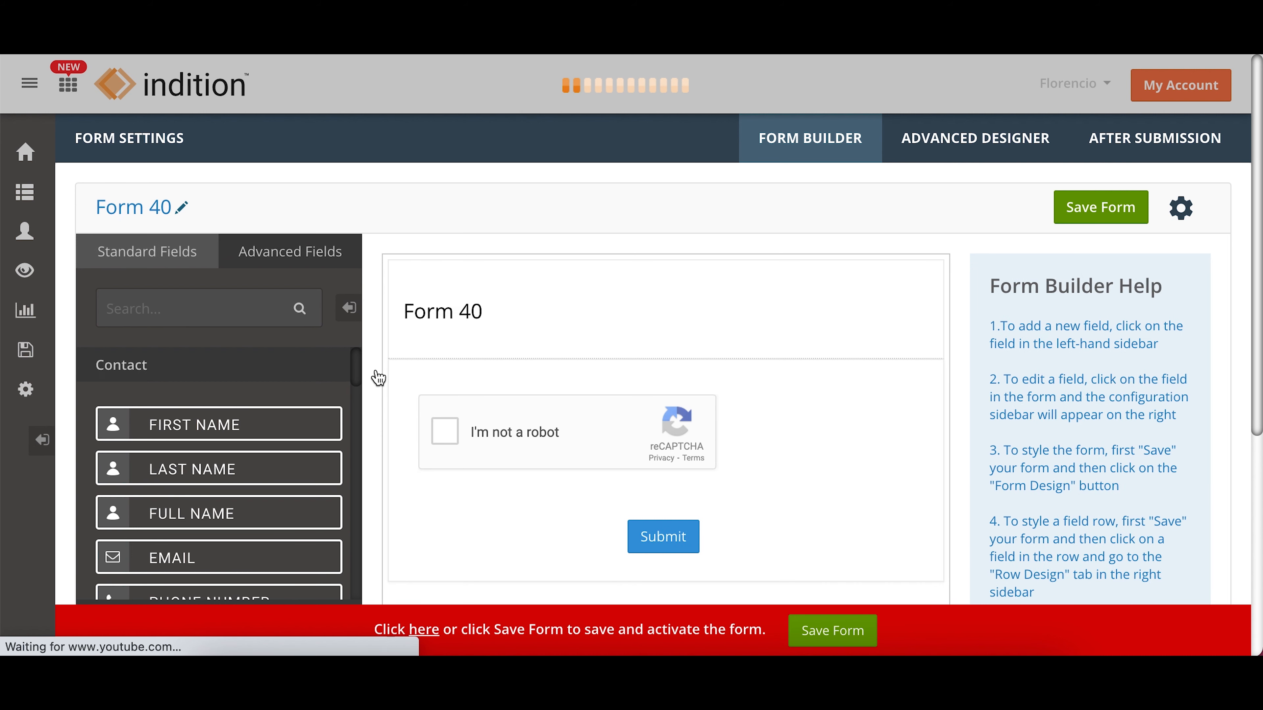
left_click(162, 436)
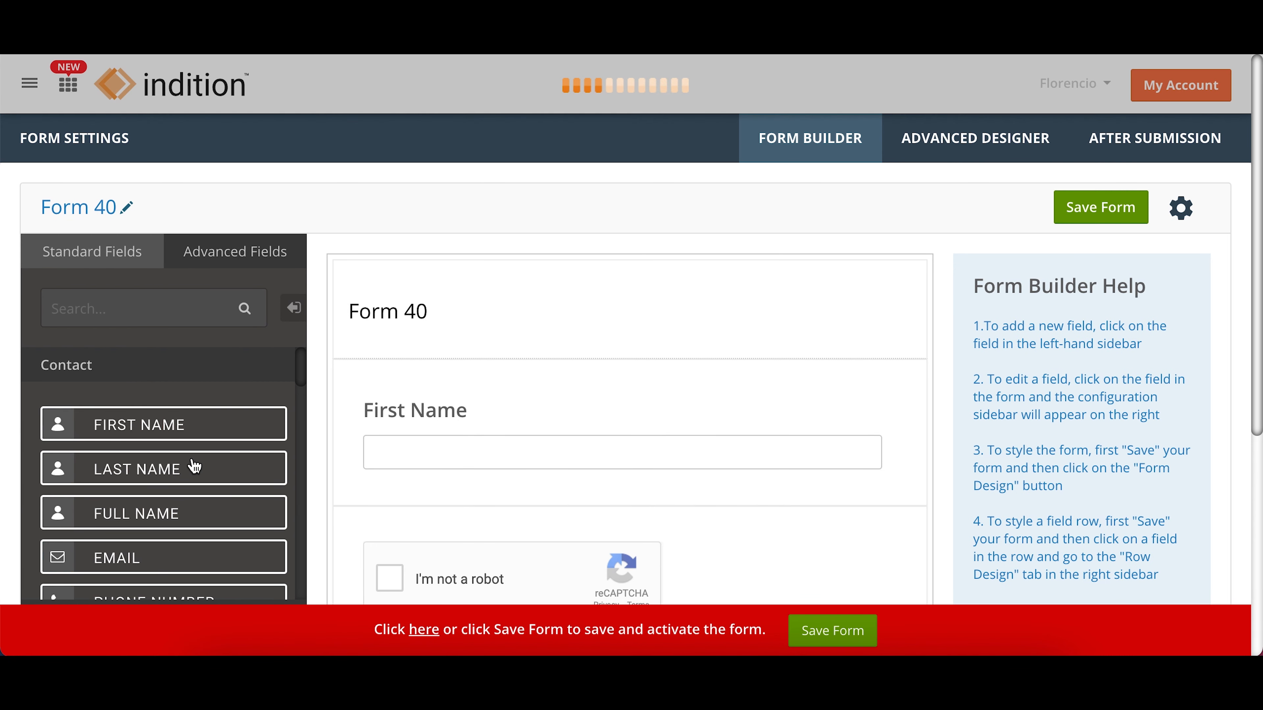
left_click(194, 467)
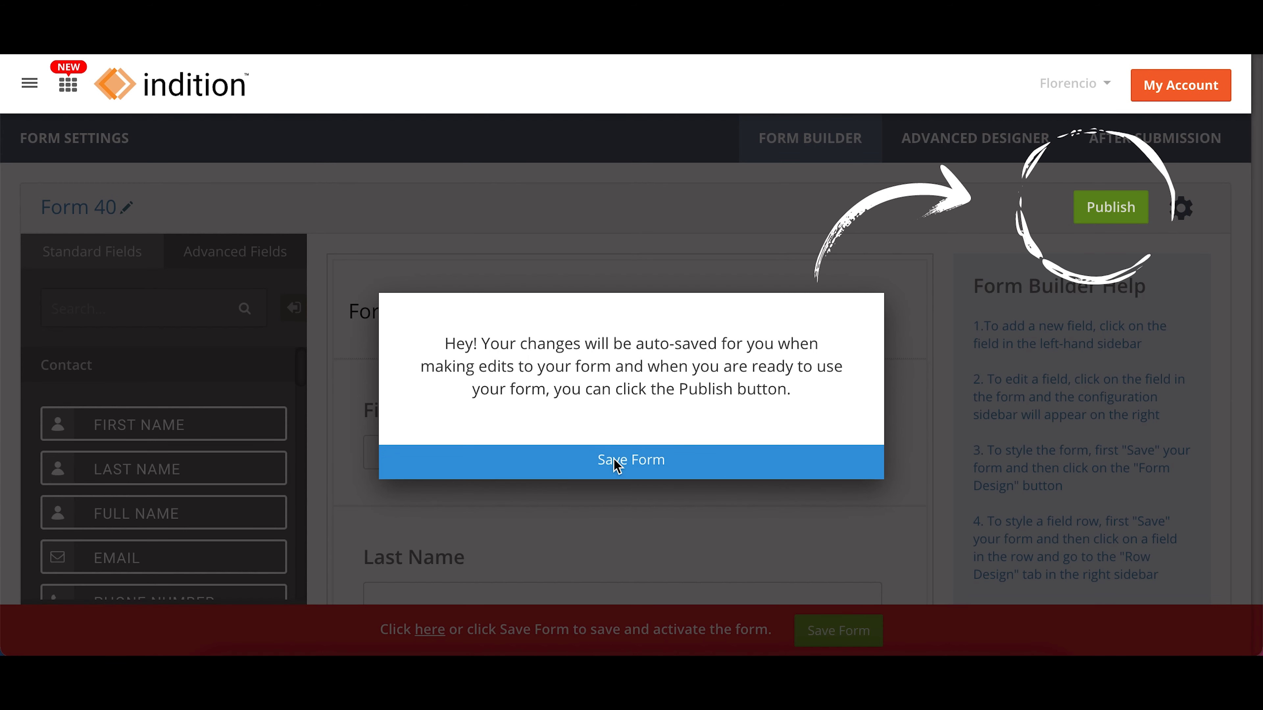
left_click(618, 460)
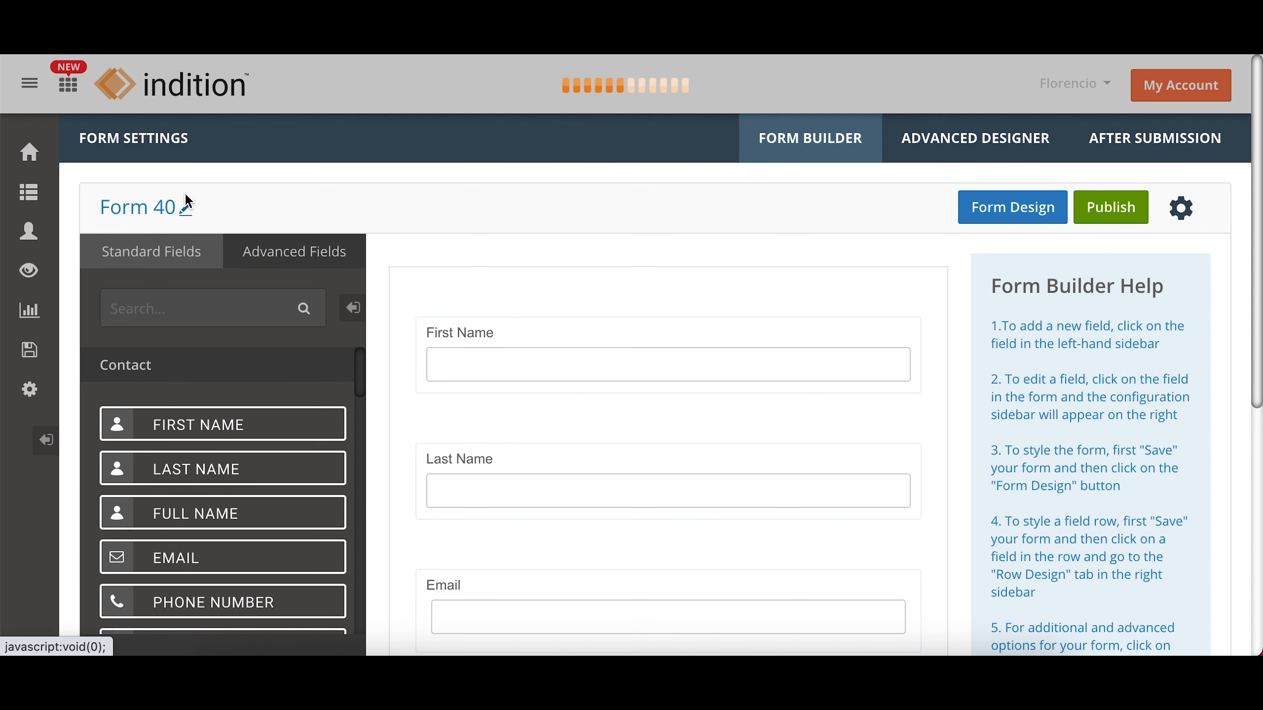
Step: Rename the form as "Redirect URL with Query Lookup Table" and save the name
left_click(127, 207)
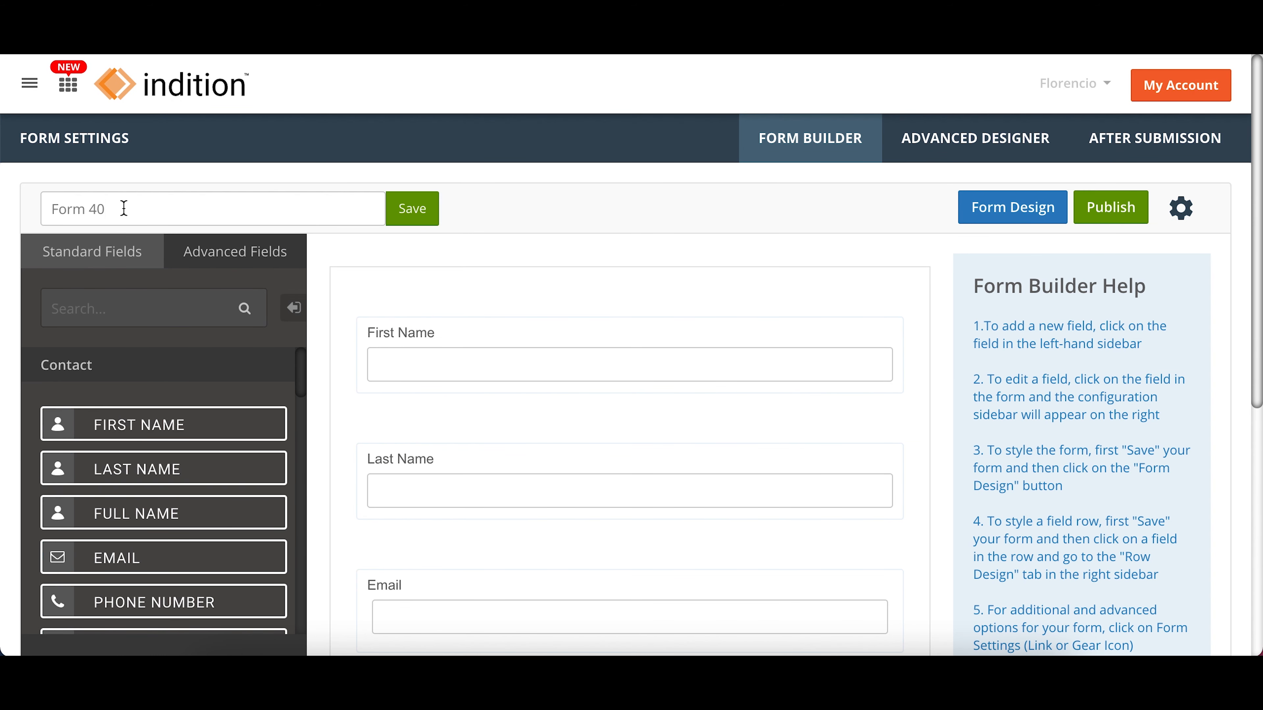
key("ctrl+a")
type("Redirect")
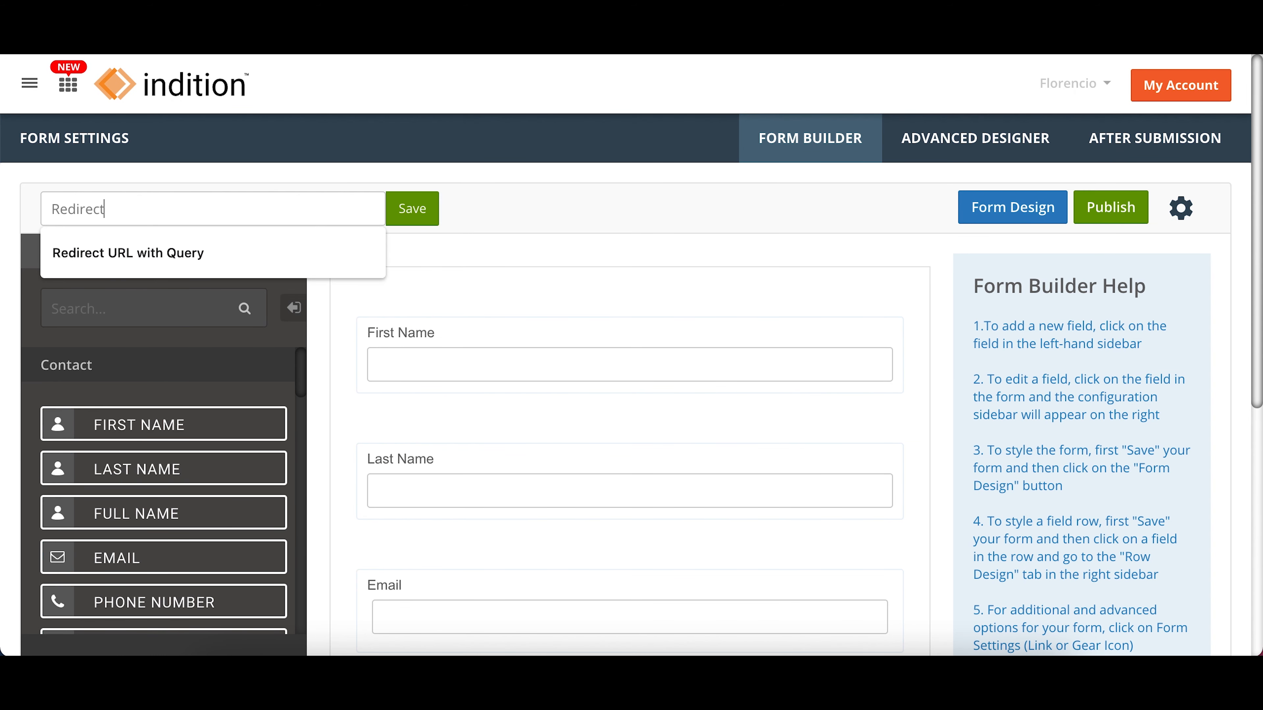
key("Down")
left_click(208, 253)
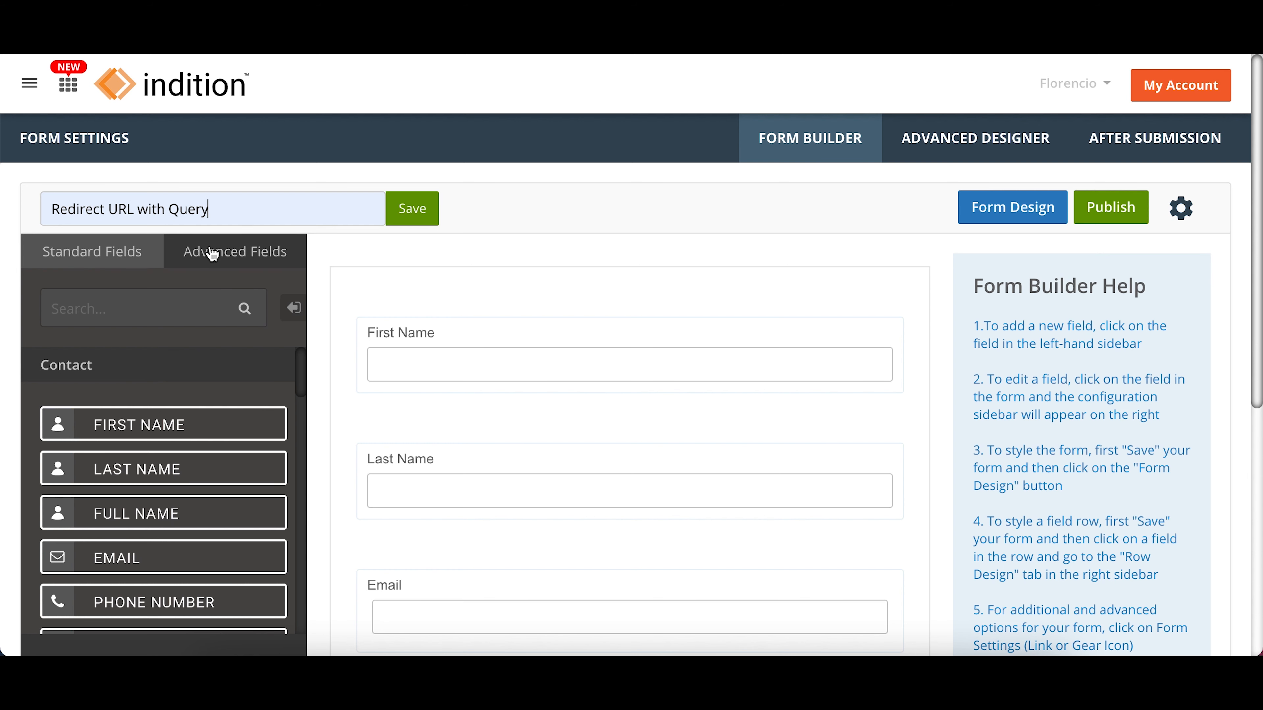
type("Lookup Table")
left_click(413, 211)
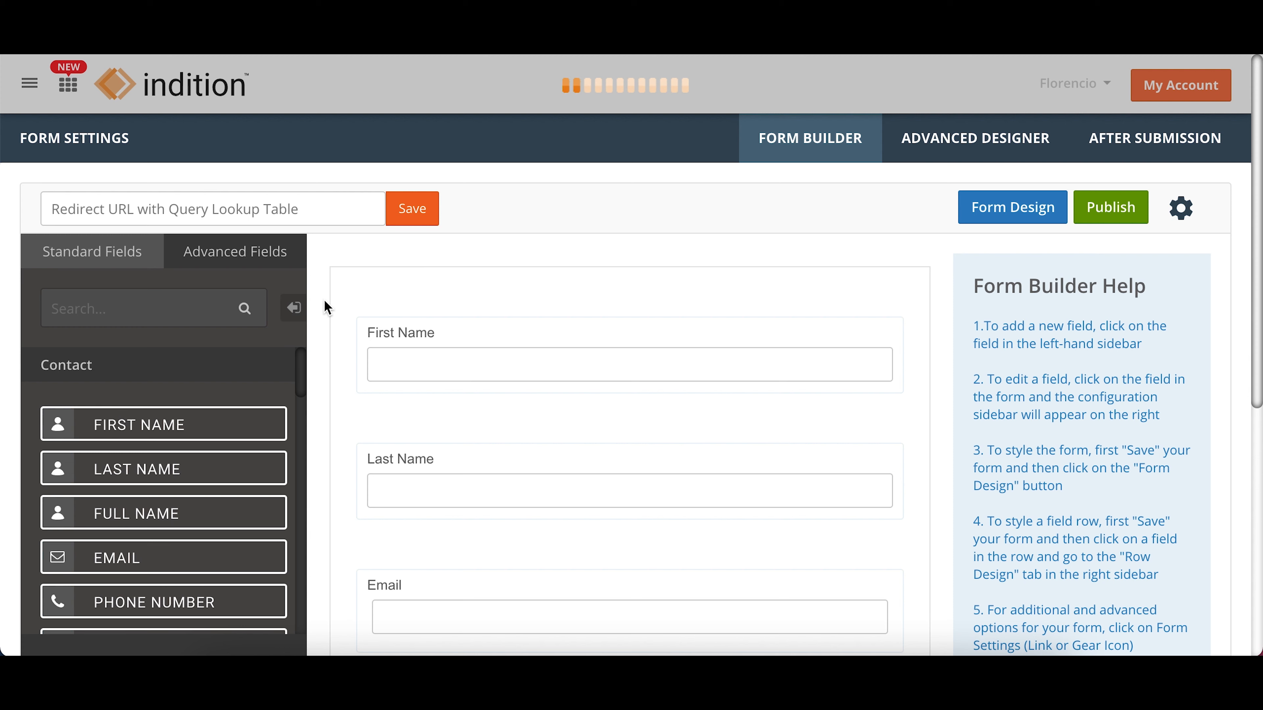
Step: Add a Dropdown field to the form and label it "Services interested in"
scroll(324, 302, "down", 5)
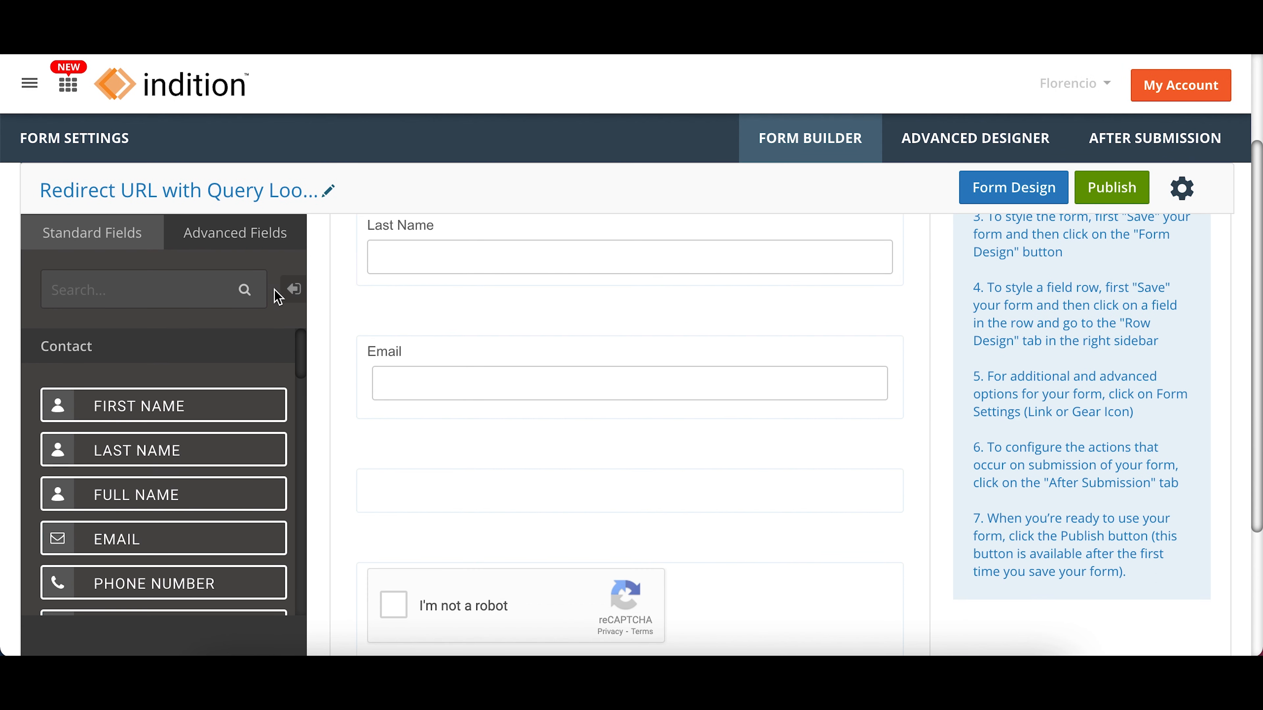
left_click(212, 289)
type("dropd")
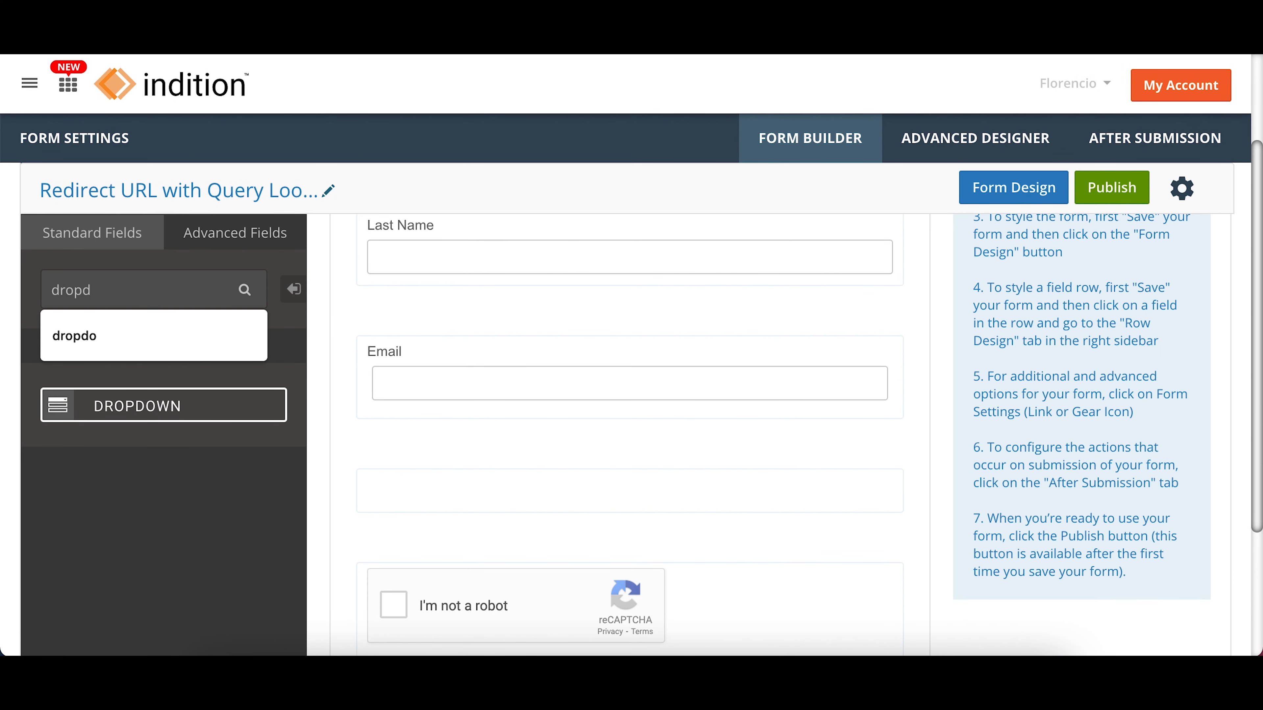
left_click(170, 406)
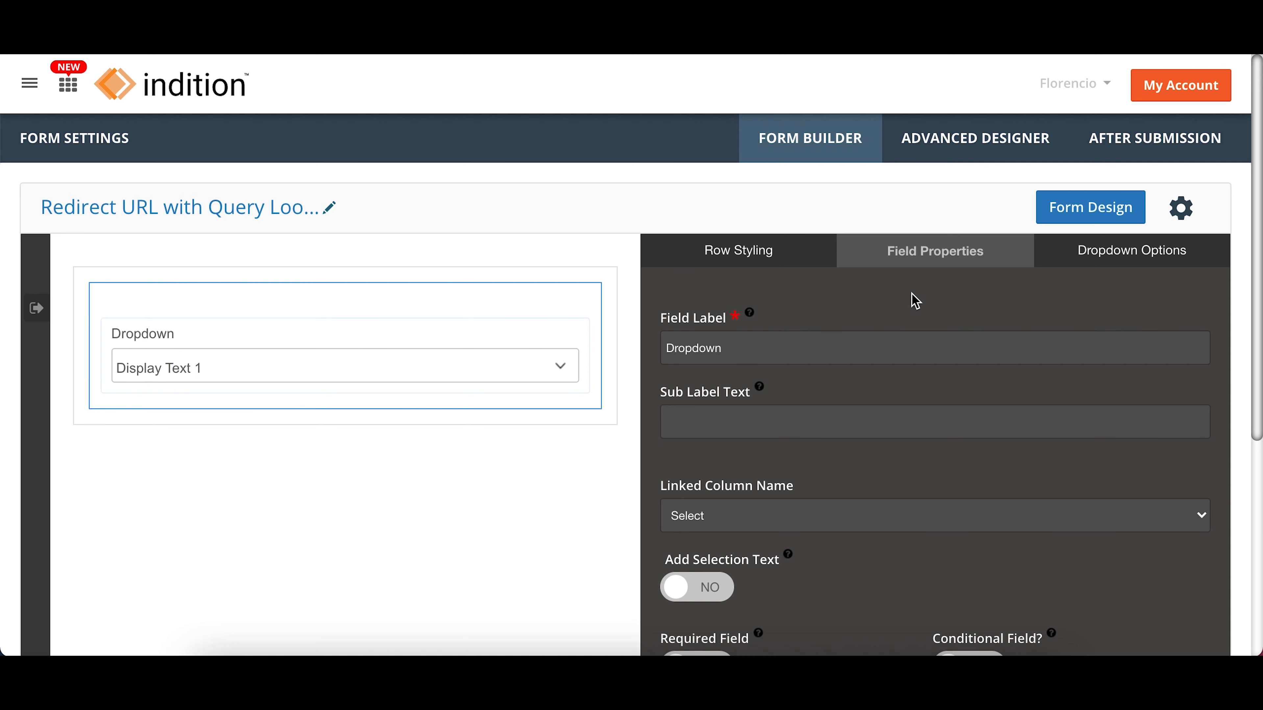
double_click(877, 345)
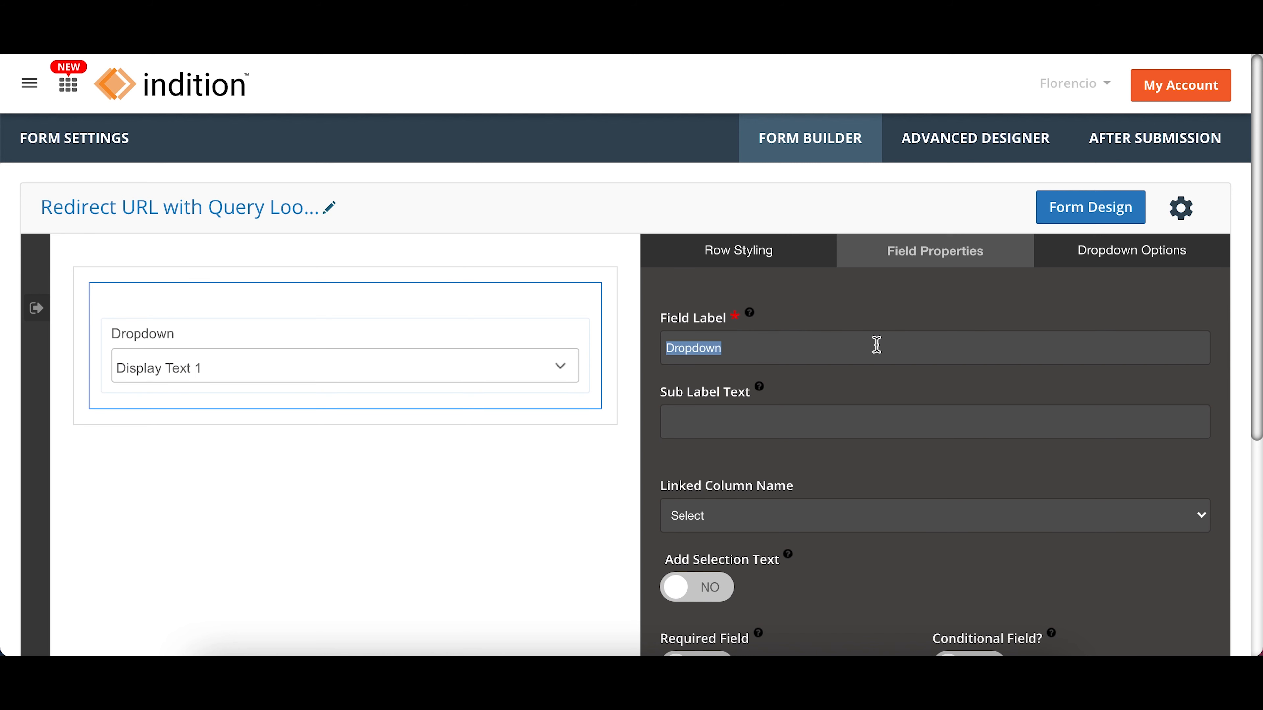
type("Services")
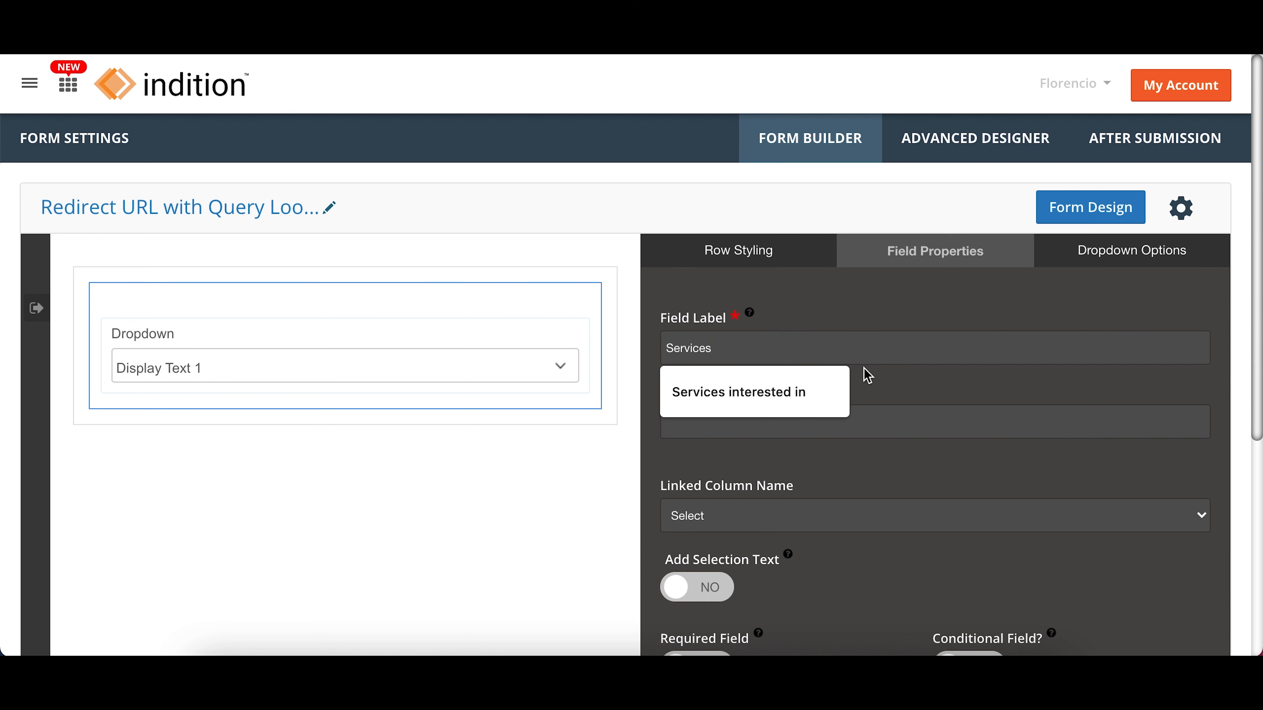
left_click(788, 384)
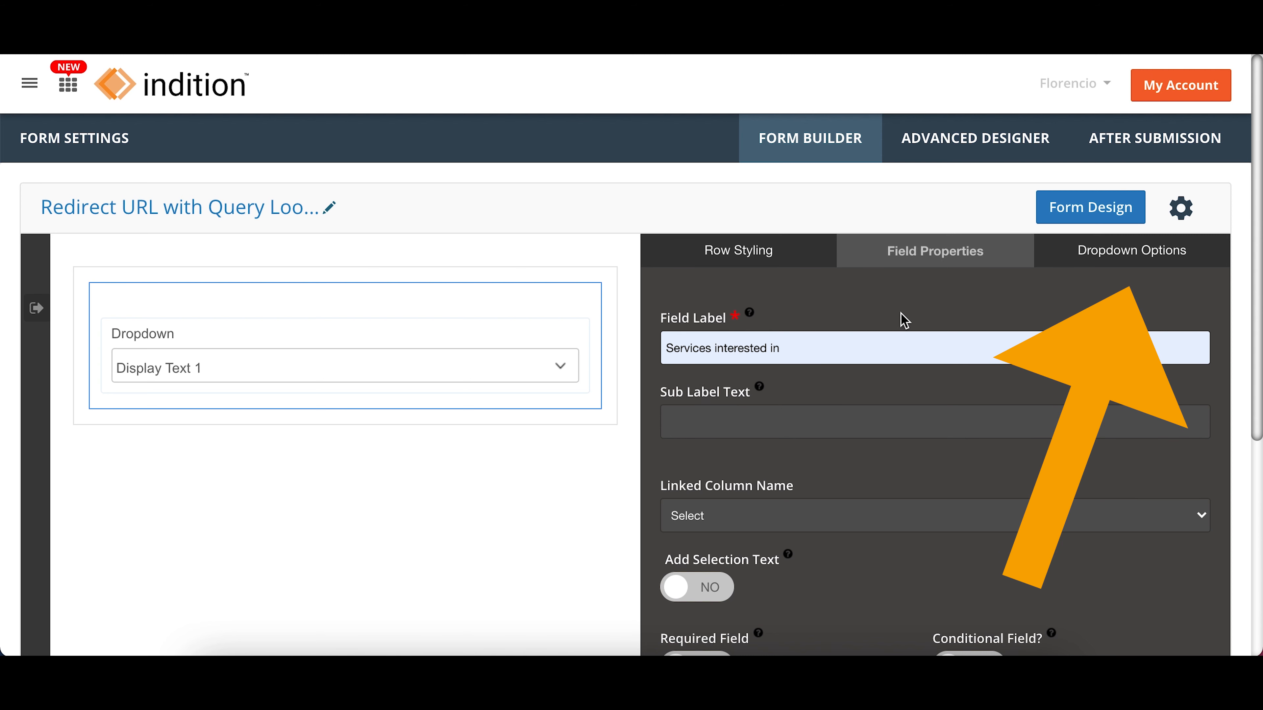
Step: Populate the dropdown's options from Lookup table services, with services as both the display and stored value, and apply the field settings
left_click(1100, 256)
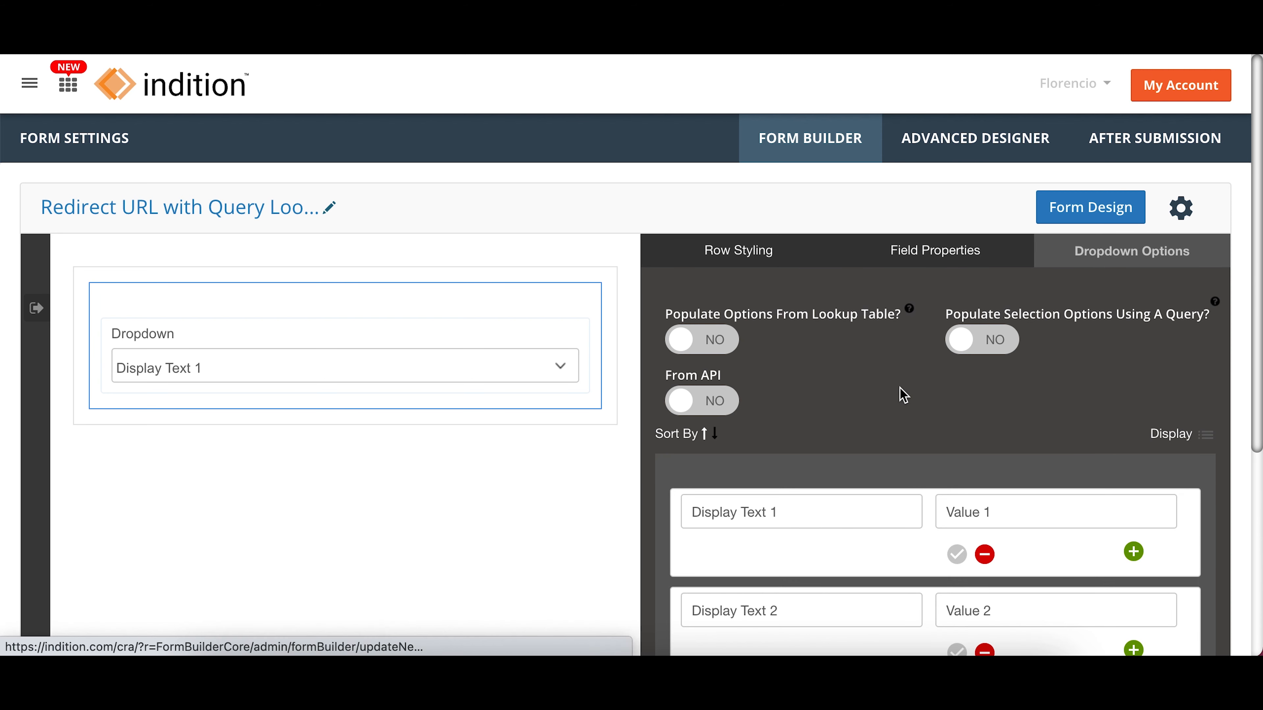
left_click(681, 353)
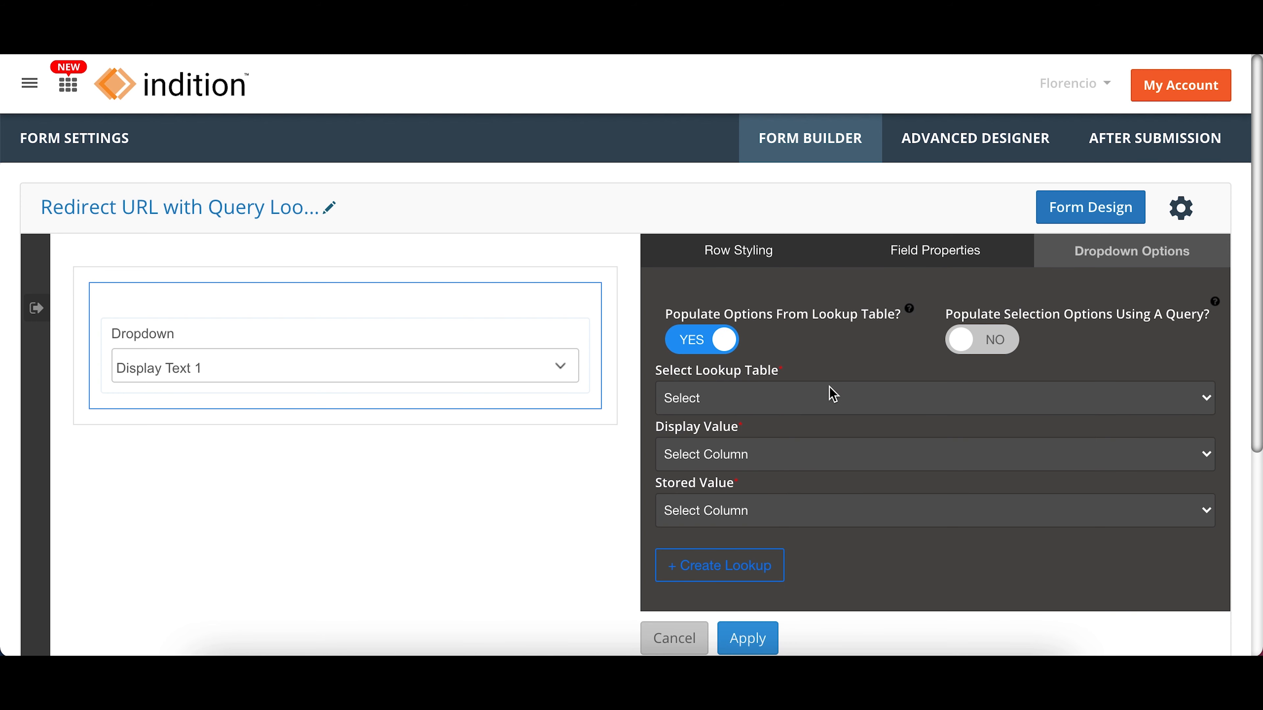
left_click(820, 401)
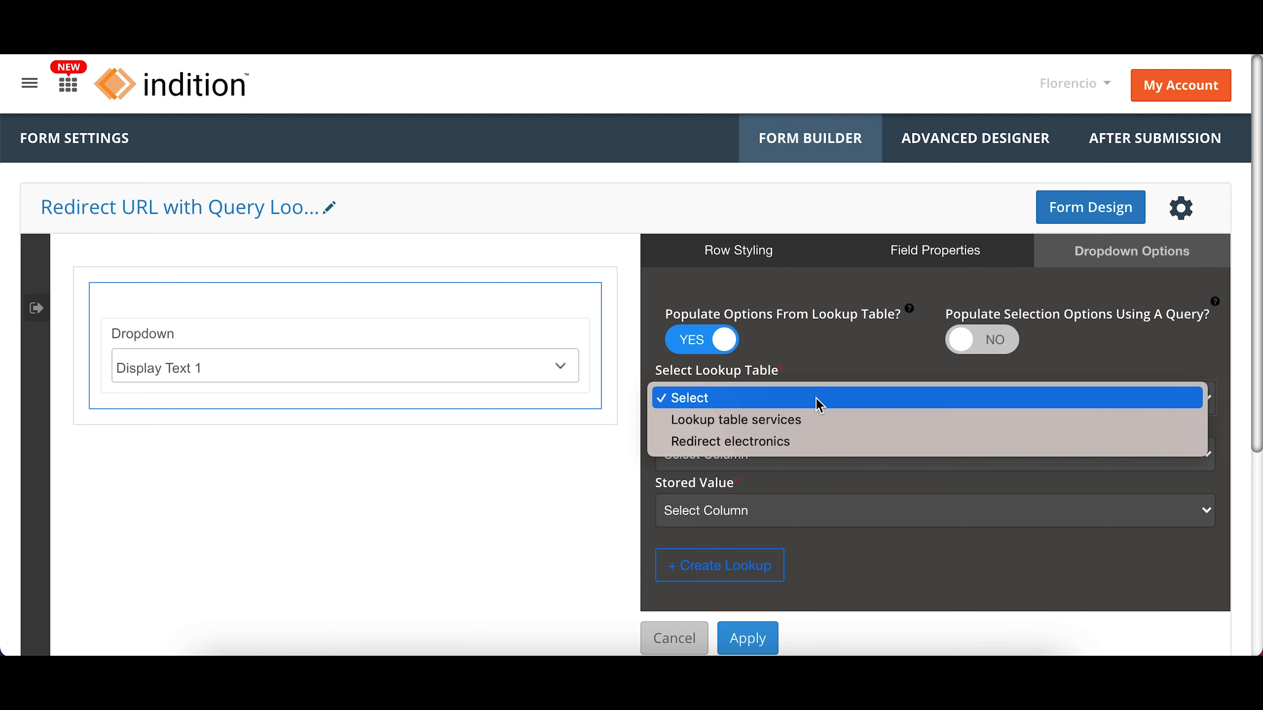
left_click(816, 428)
left_click(793, 460)
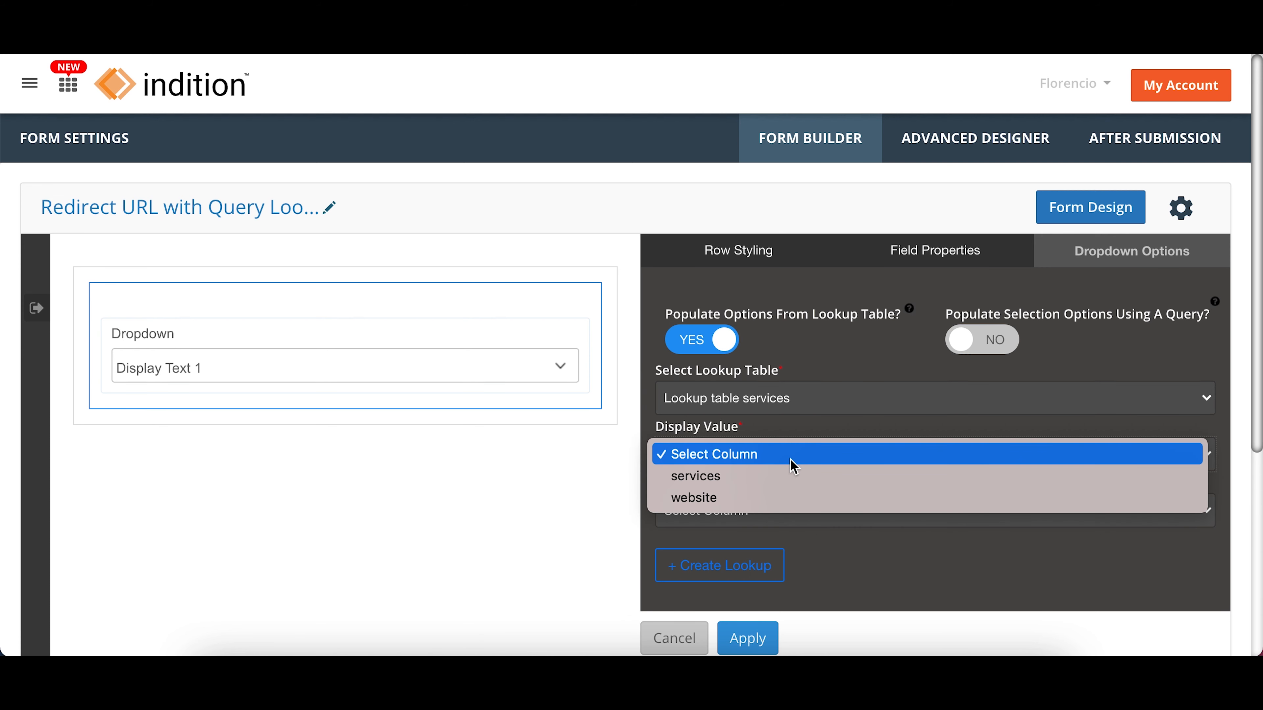
left_click(784, 478)
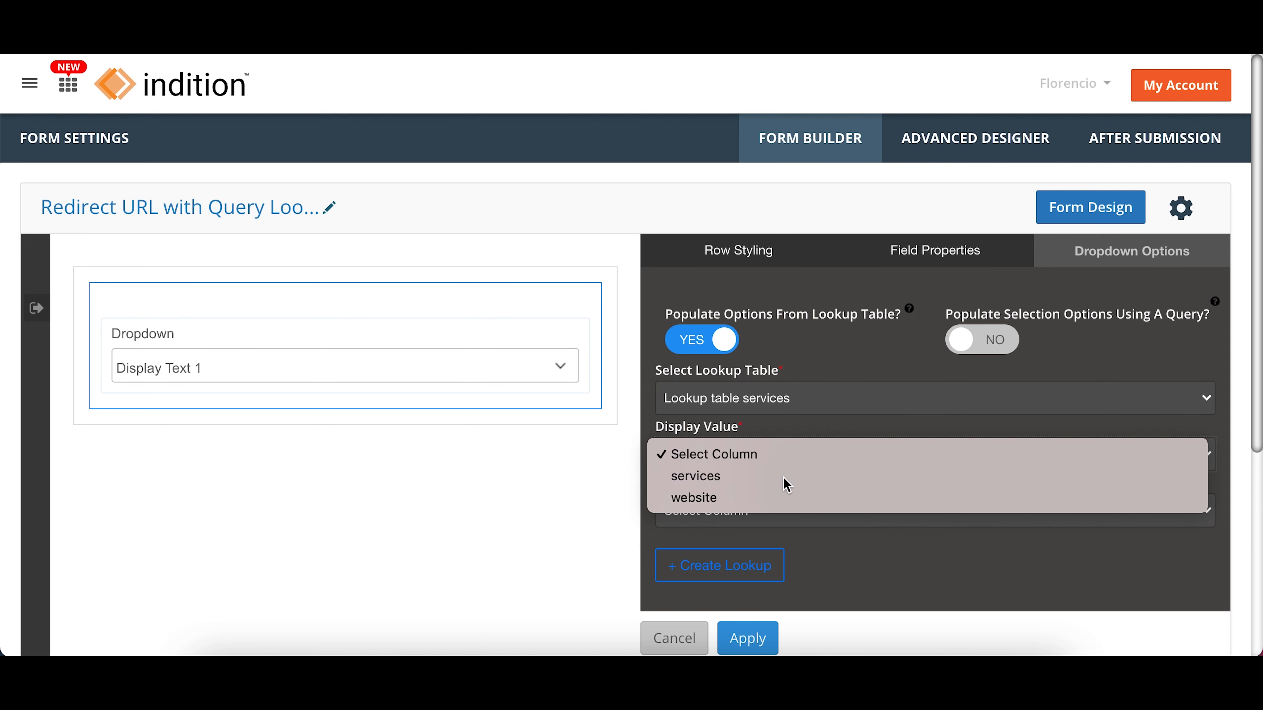
left_click(771, 513)
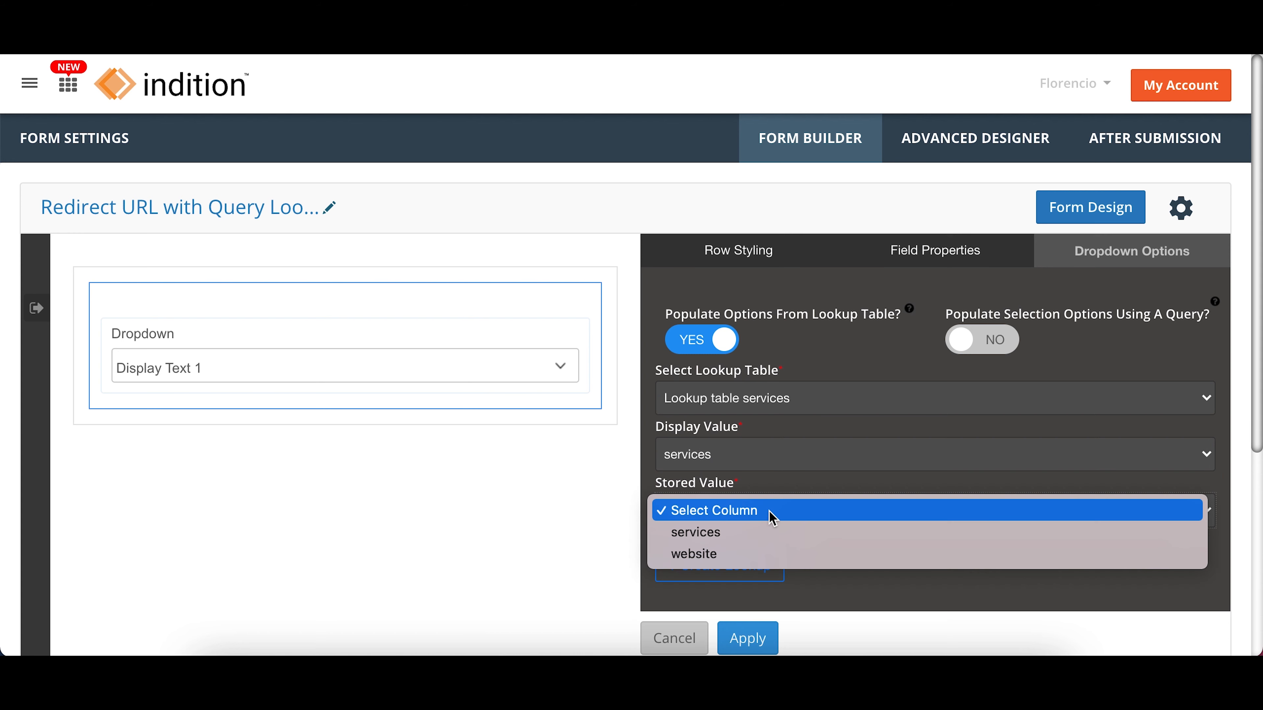
left_click(762, 535)
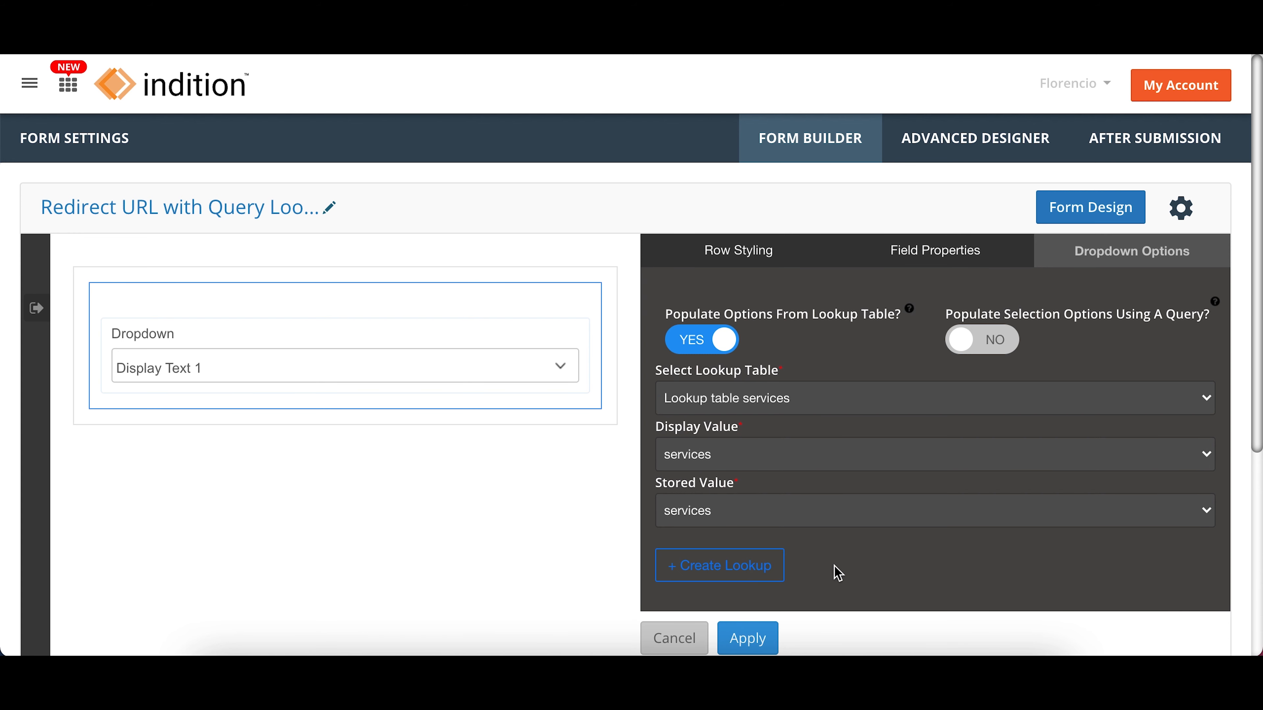
scroll(839, 573, "down", 3)
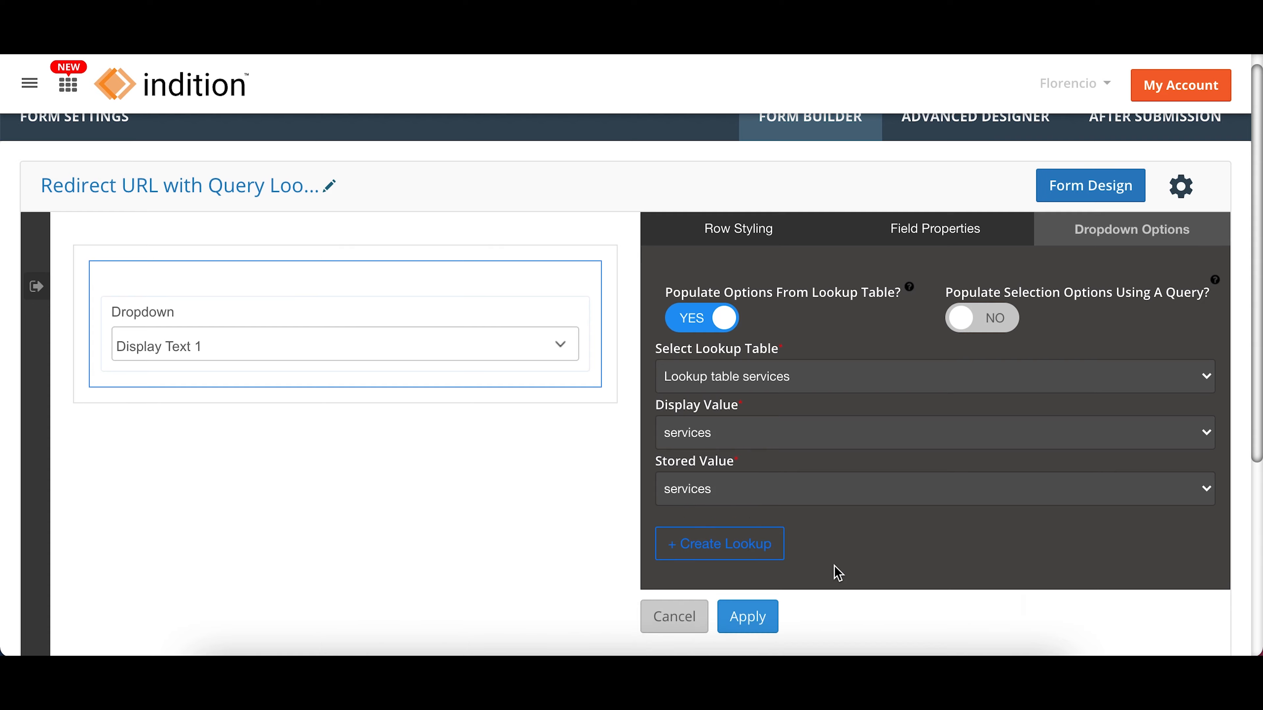
left_click(749, 515)
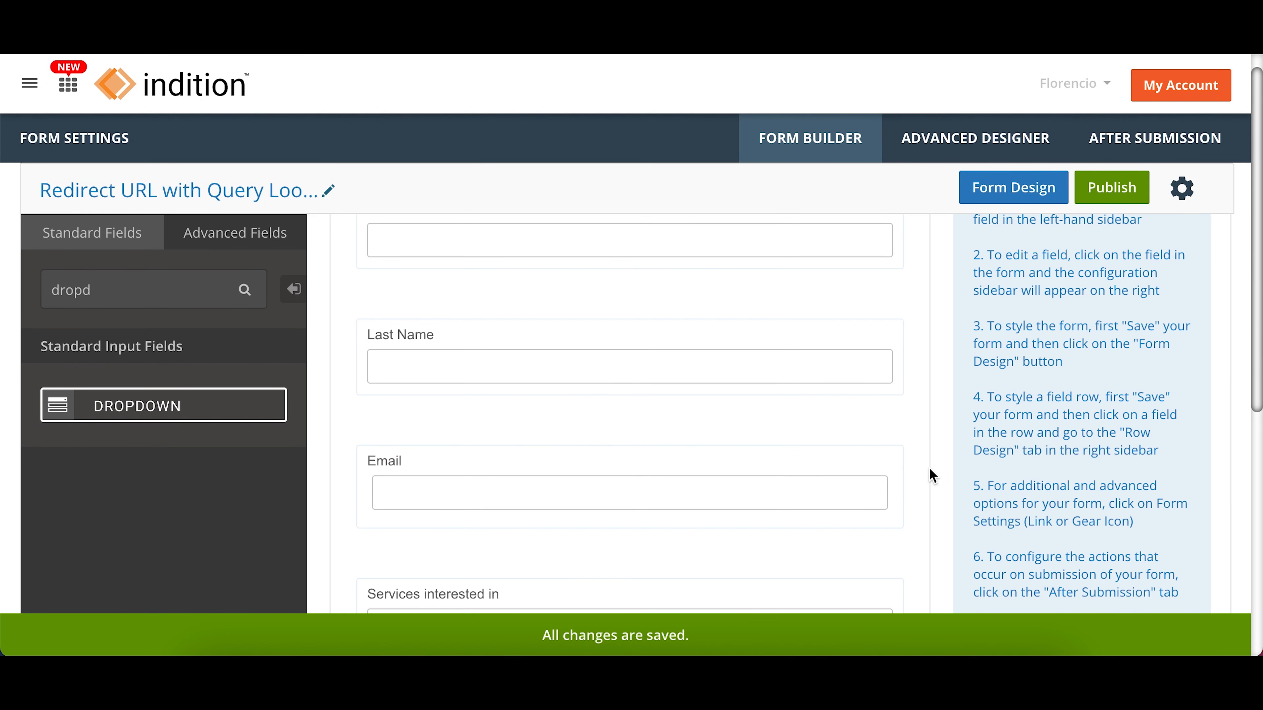
Step: Remove the Captcha field from the form
scroll(936, 470, "down", 5)
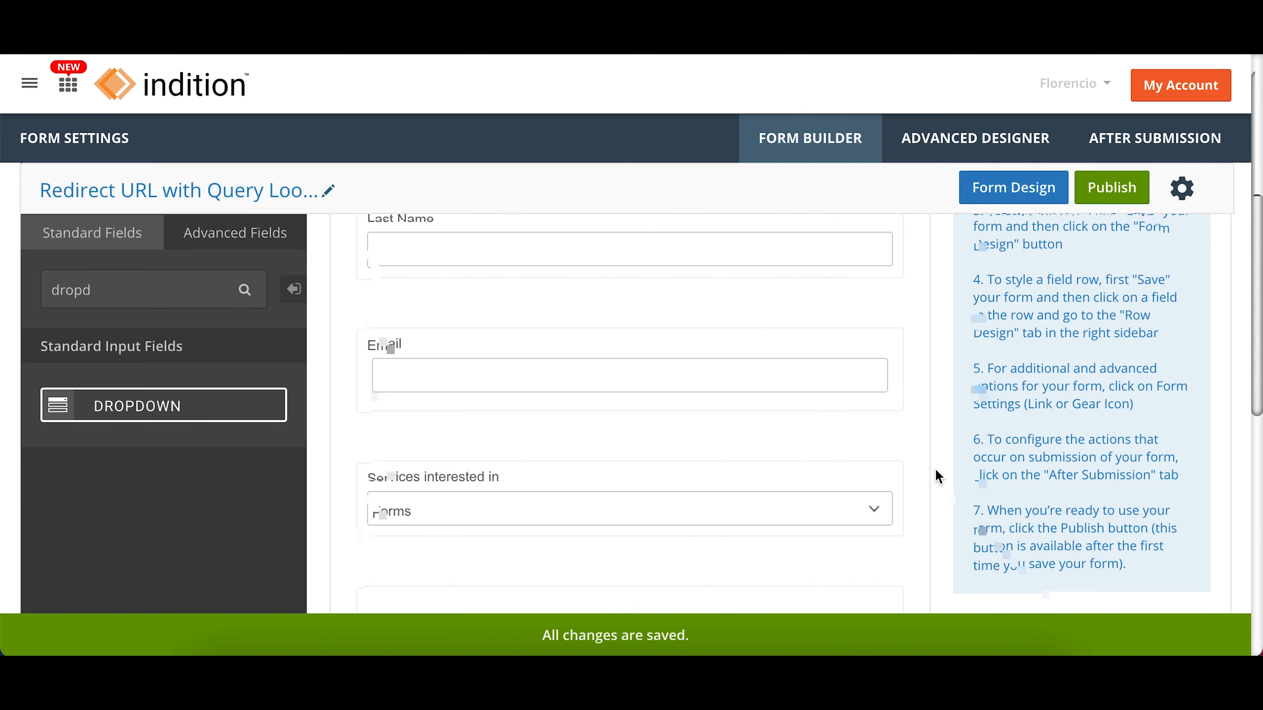
scroll(935, 469, "down", 3)
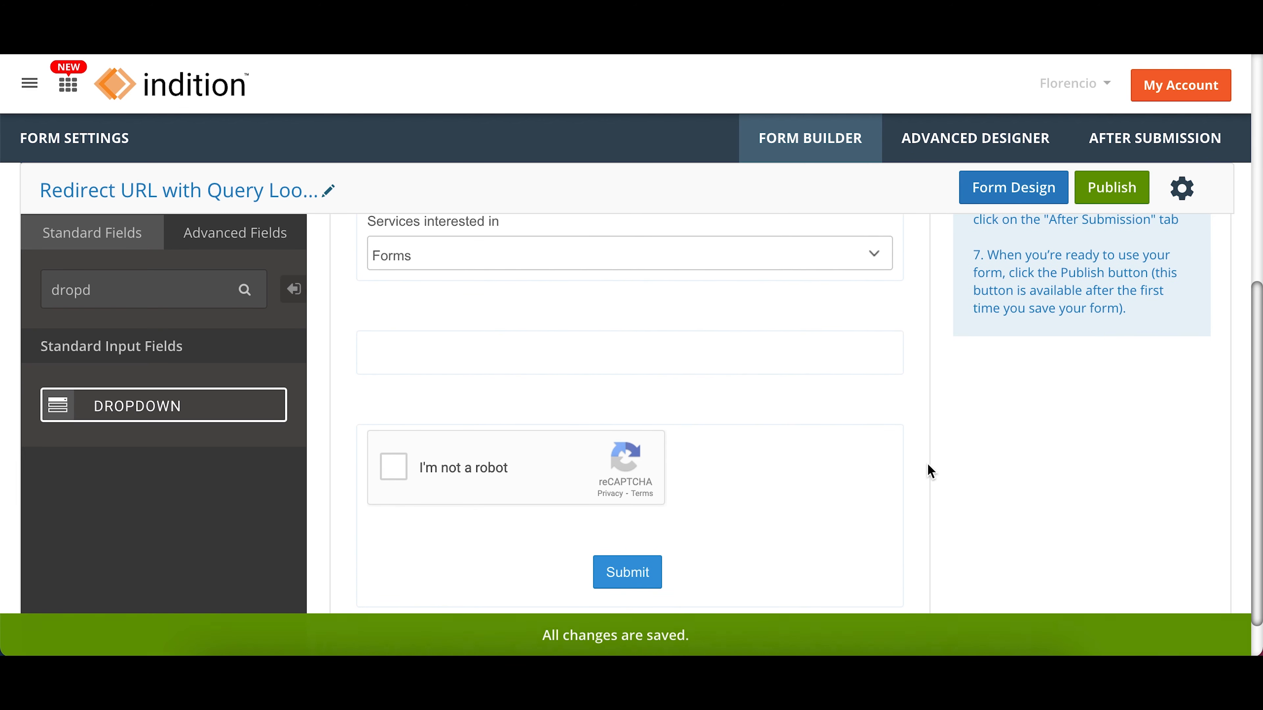
left_click(875, 450)
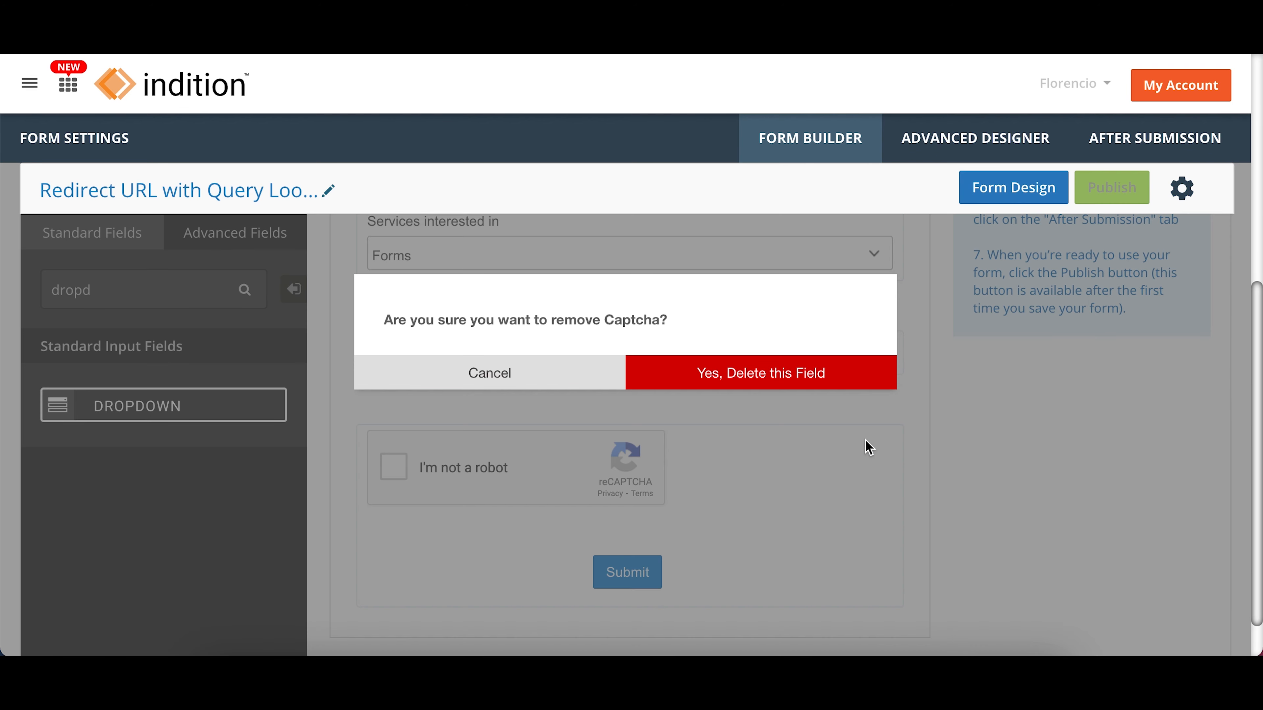
left_click(778, 378)
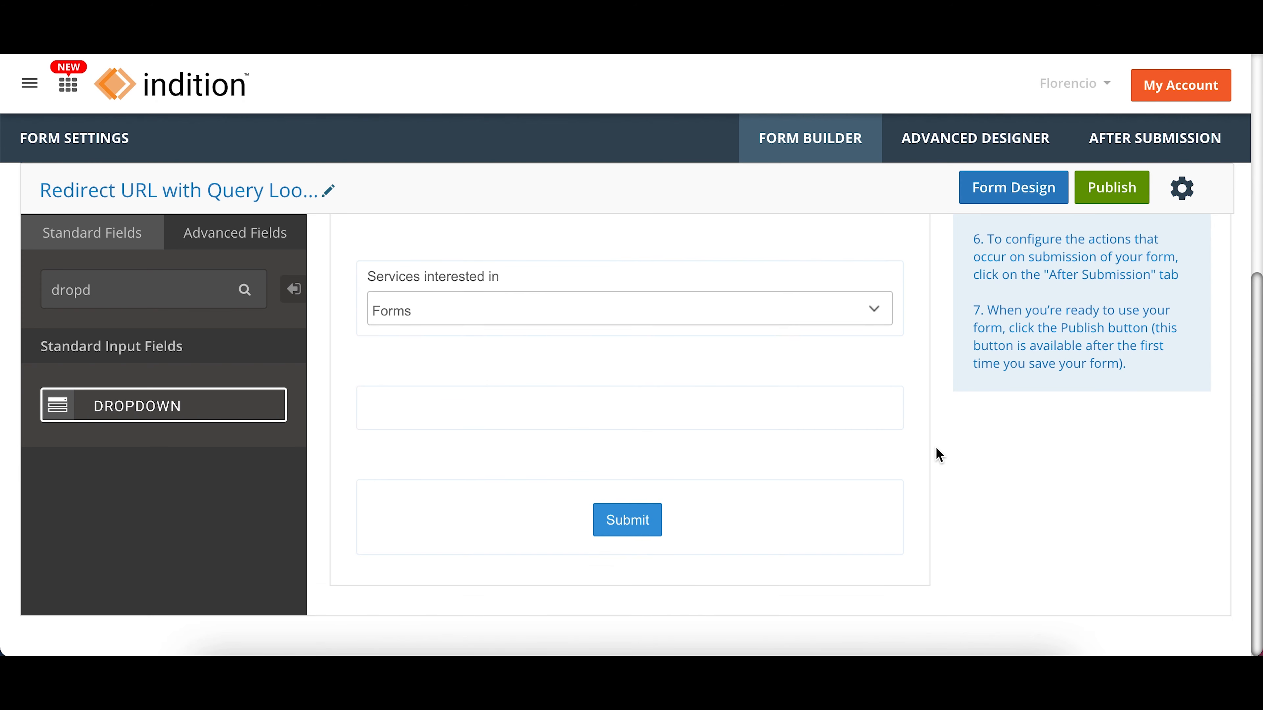
Step: Open the form's after-submission success message and redirect settings and append "Awesome!" to the message text
scroll(936, 448, "up", 5)
scroll(937, 449, "up", 5)
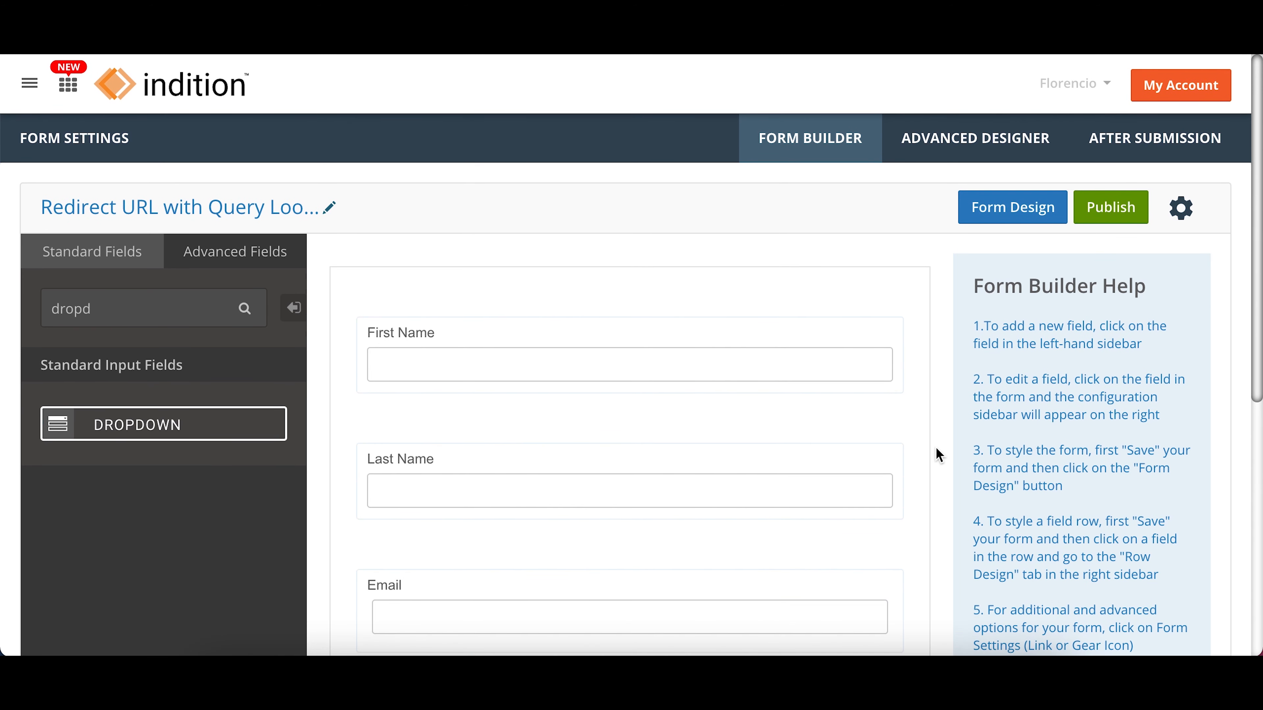
left_click(998, 147)
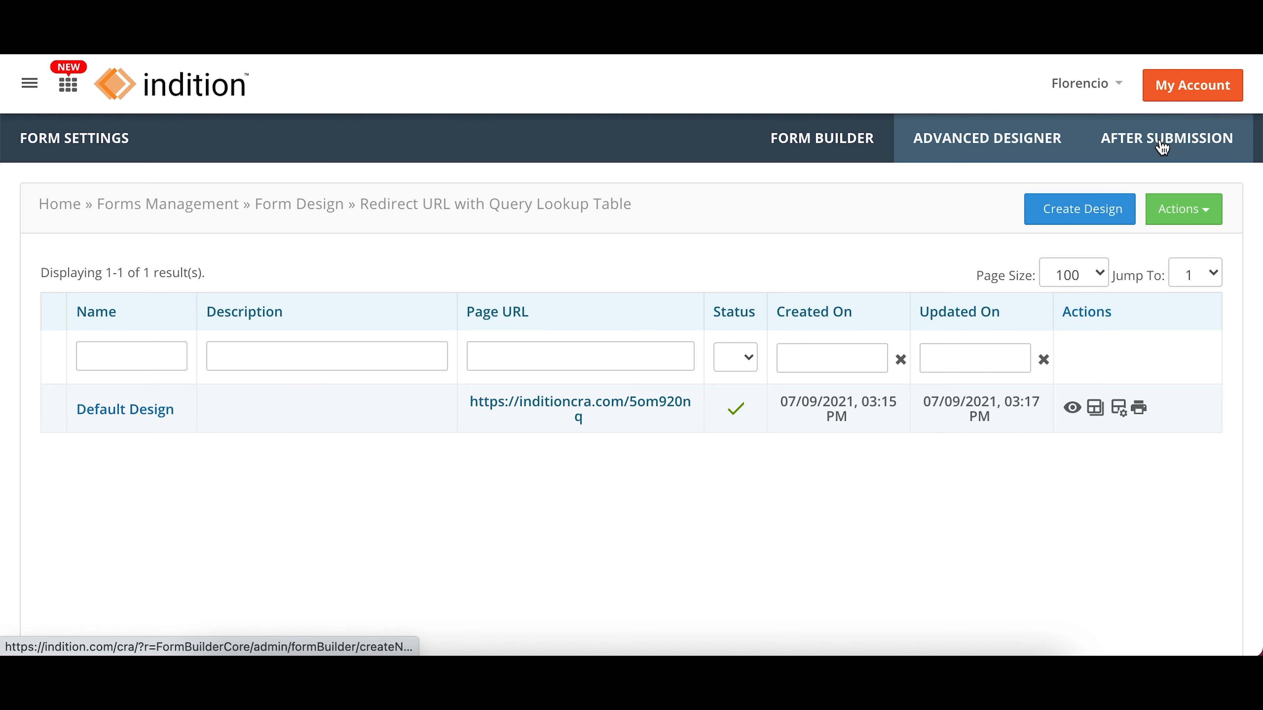
left_click(1173, 144)
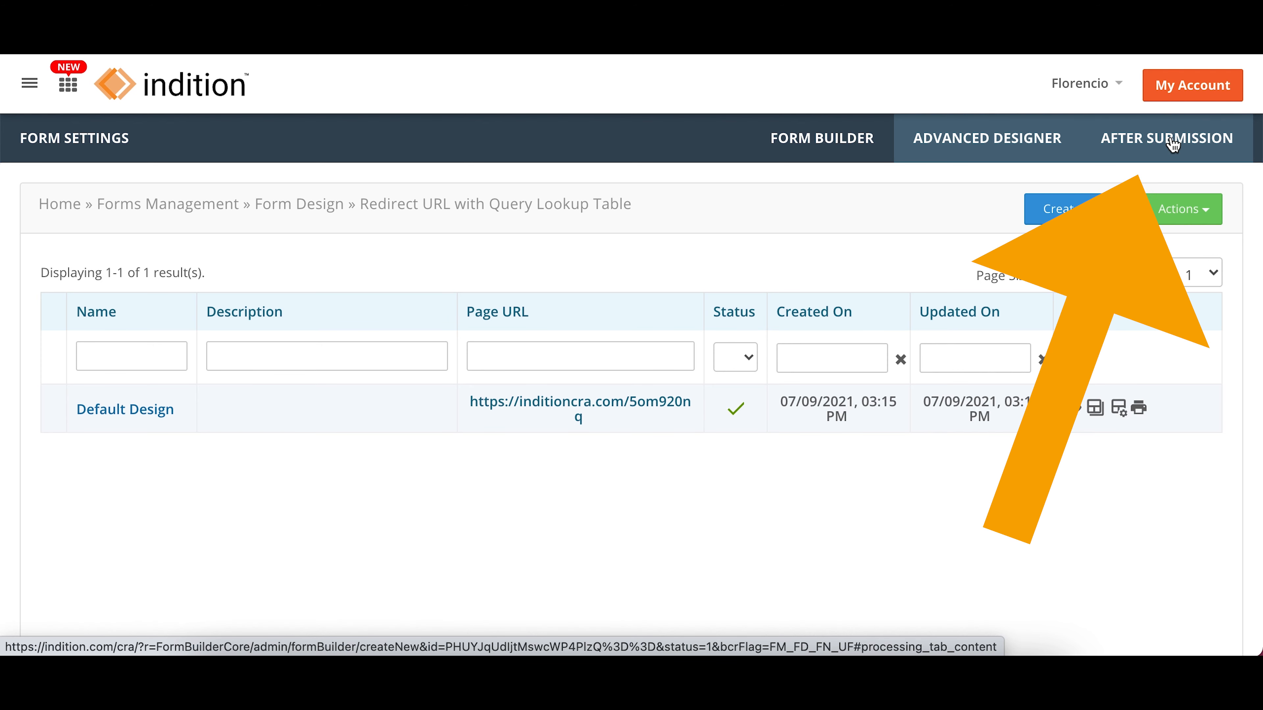
left_click(1172, 145)
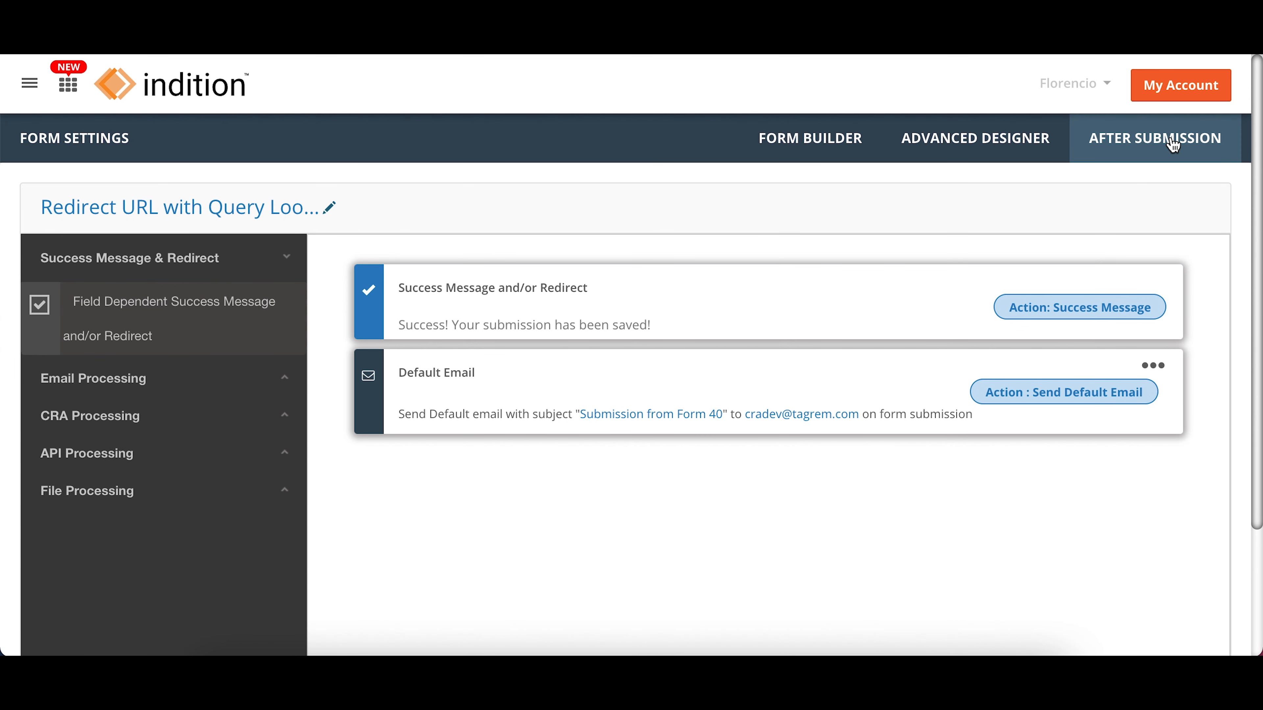
double_click(1062, 309)
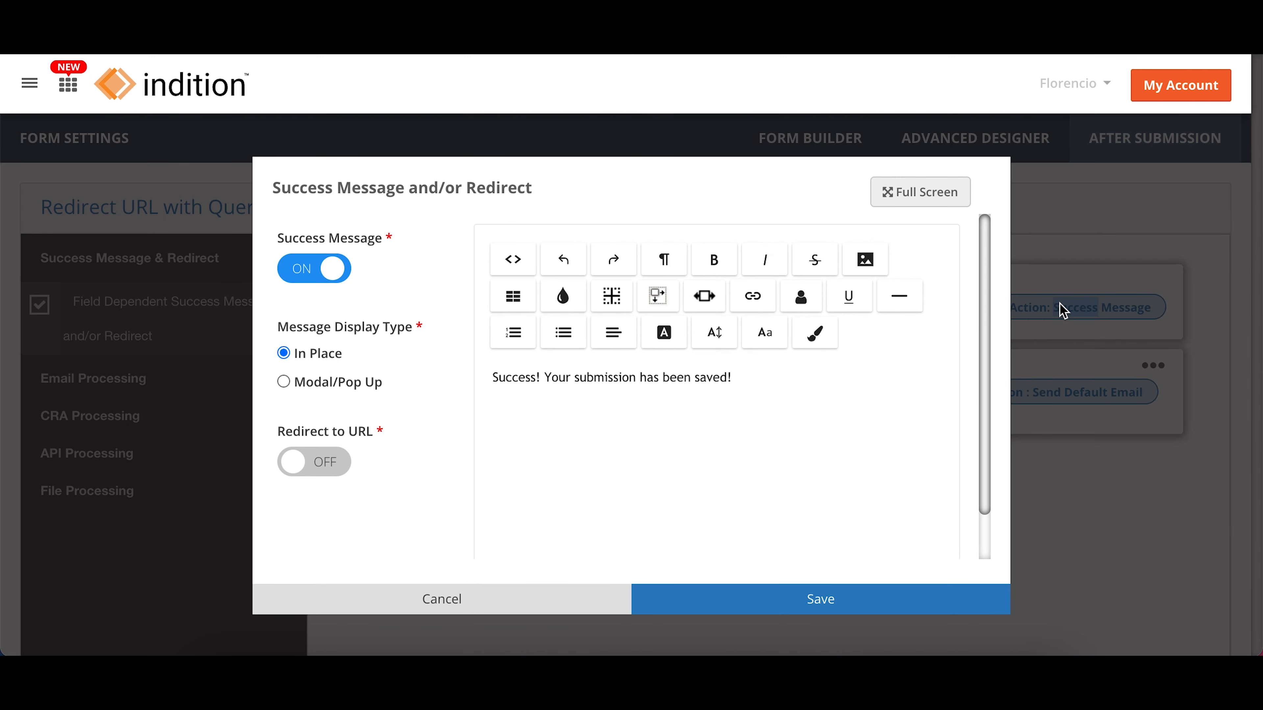
left_click(783, 374)
type("Awesome!")
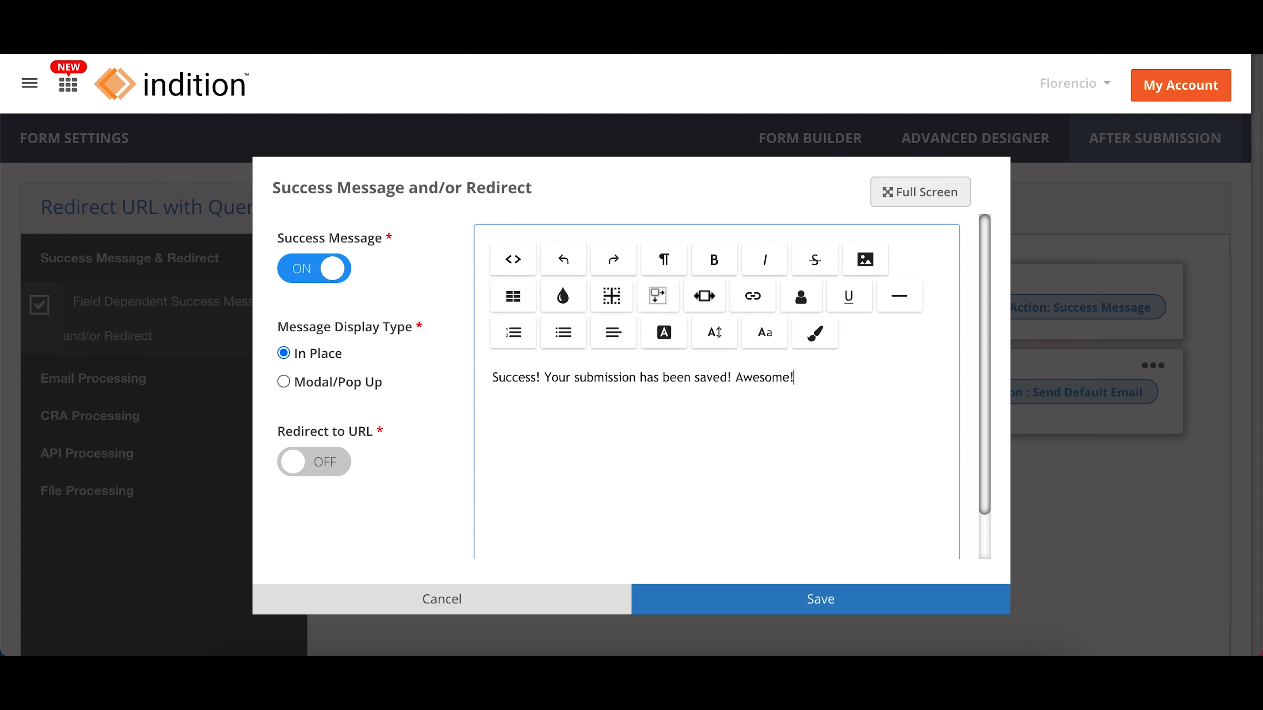
Step: Turn on Redirect to URL and Redirect Url with query for the form's success action
left_click(299, 469)
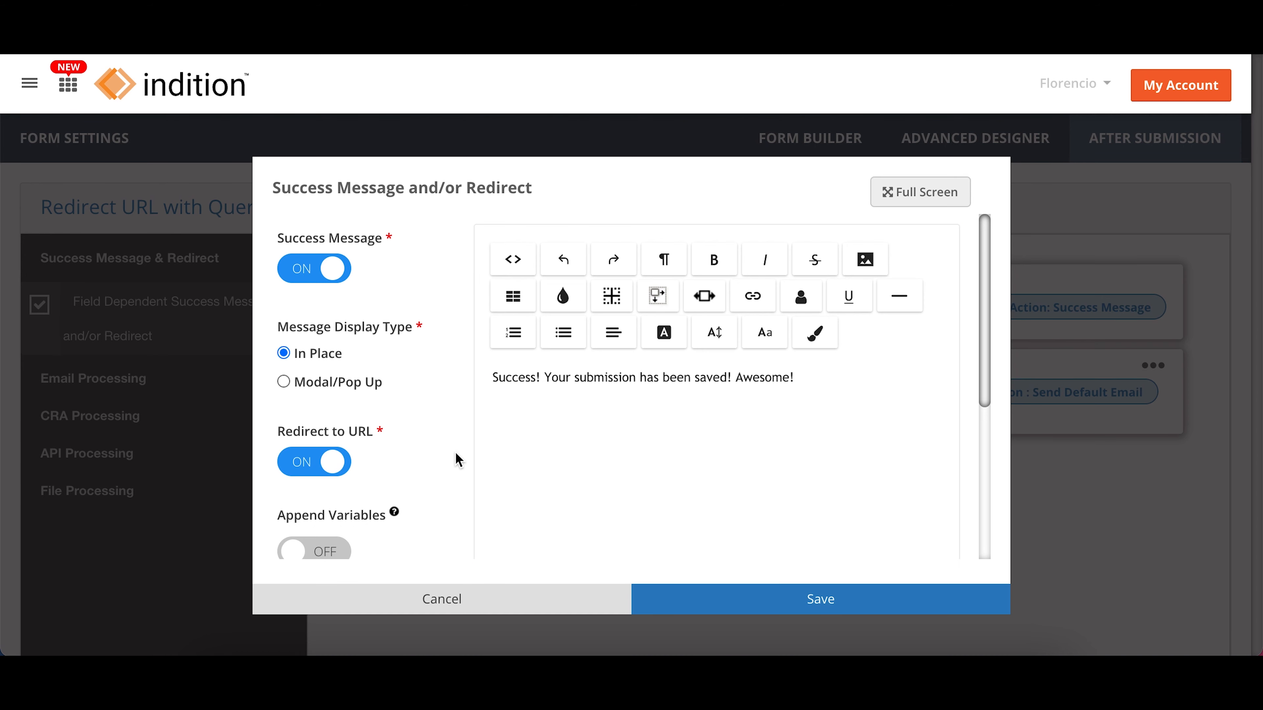
scroll(458, 460, "down", 5)
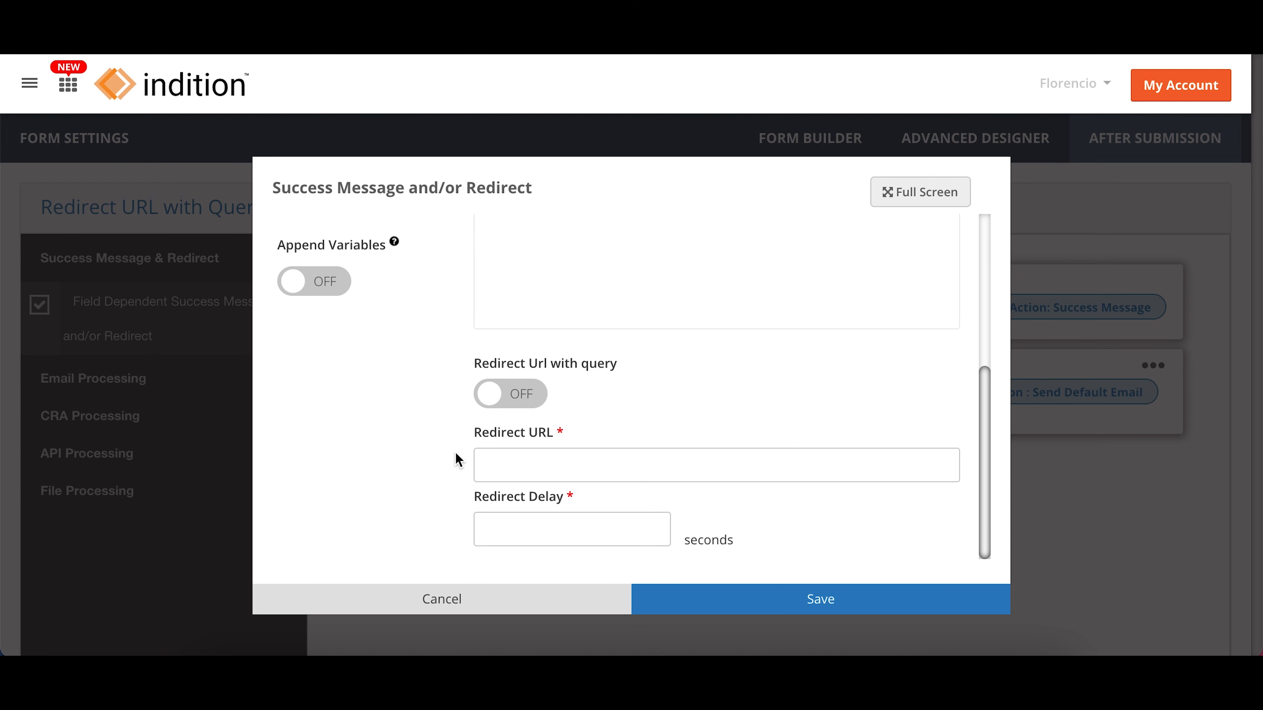
left_click(494, 405)
scroll(448, 405, "down", 2)
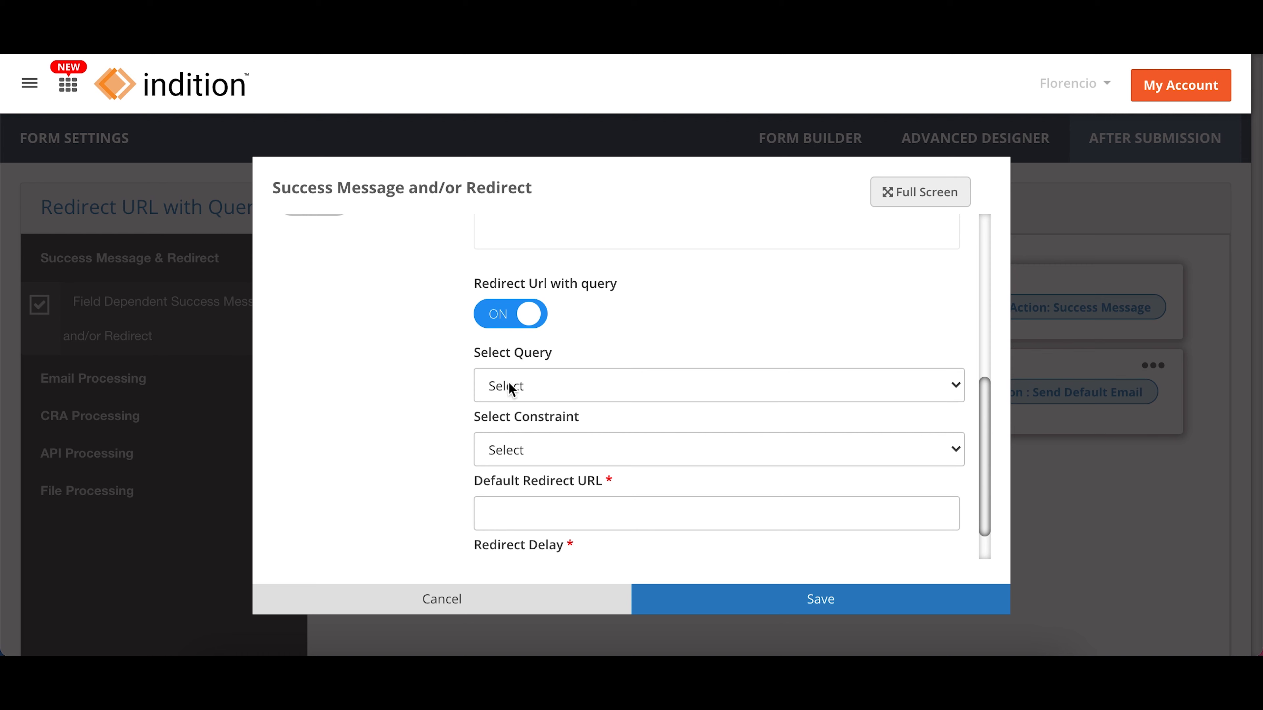
Step: Select Lookup table services query as the redirect query and Services interested in as its constraint
left_click(525, 388)
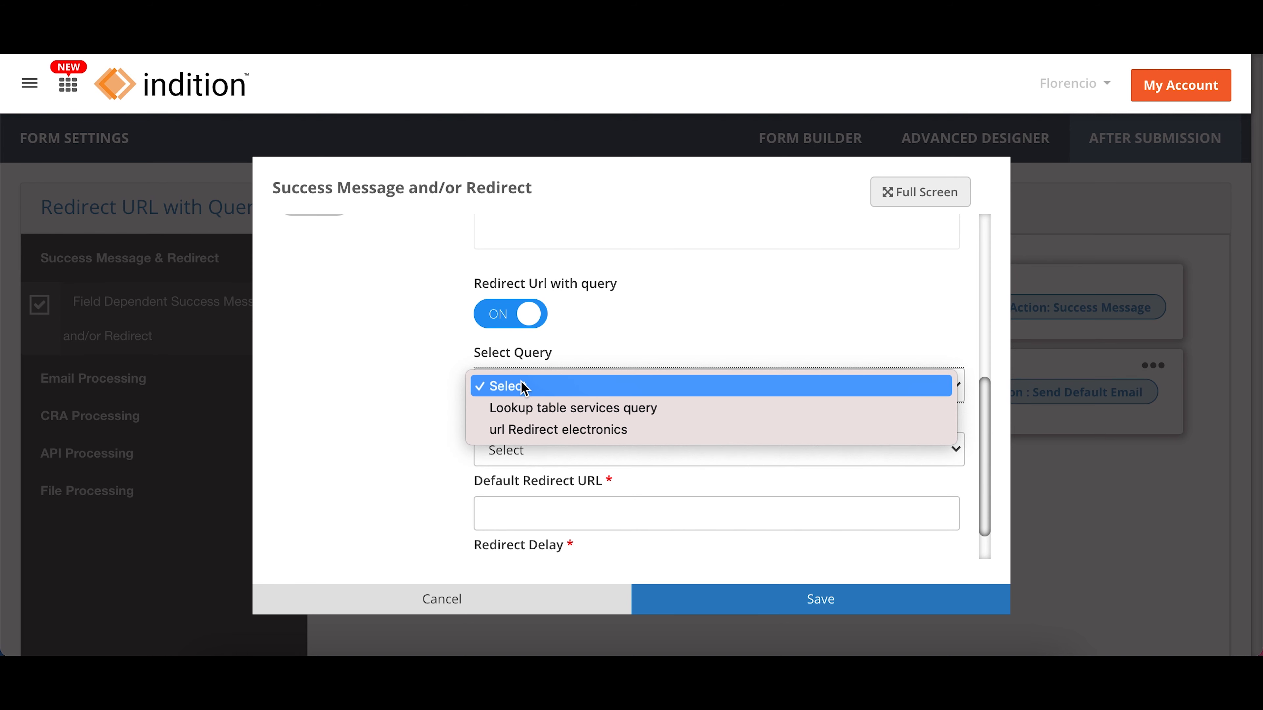
left_click(525, 408)
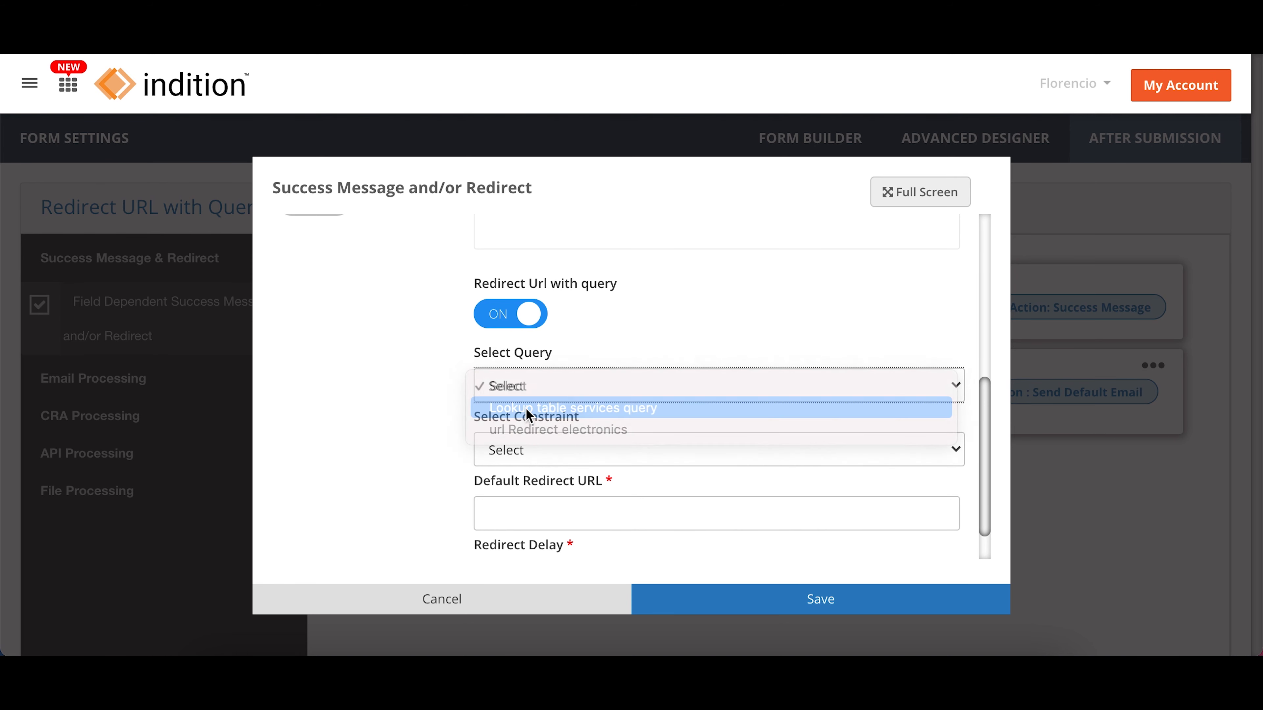
left_click(526, 450)
left_click(535, 472)
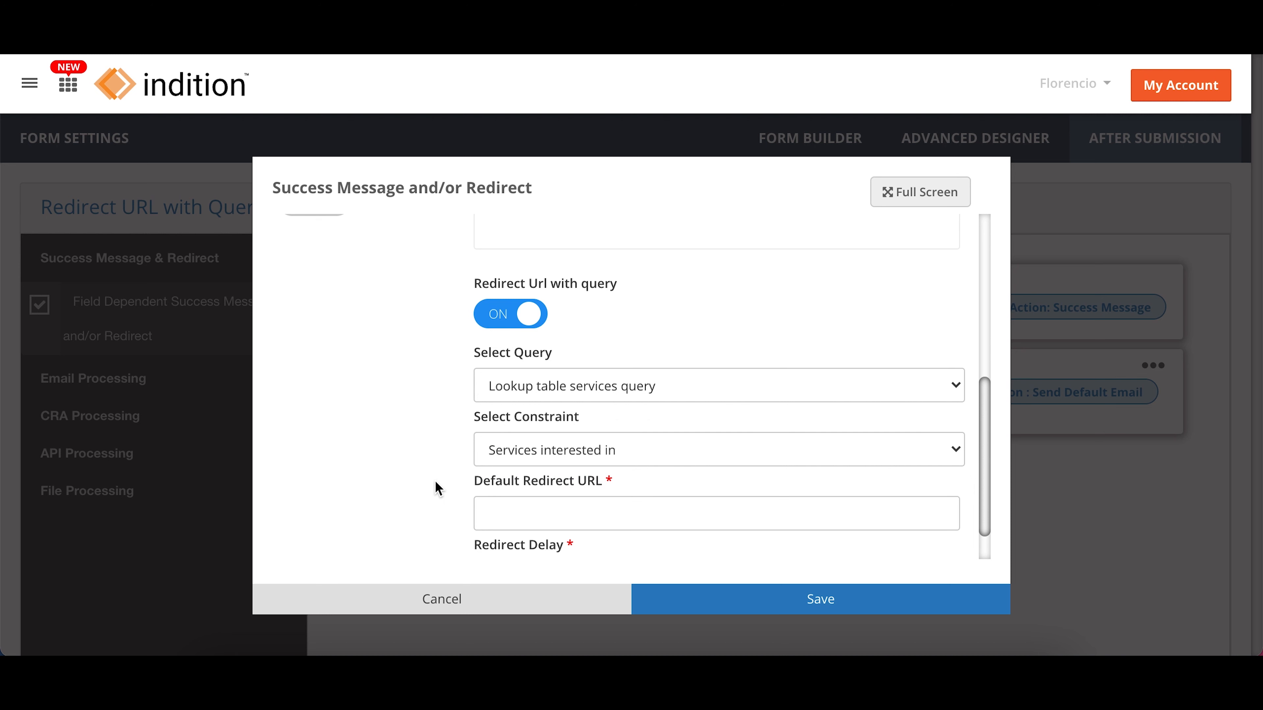
Step: Set the default redirect URL to indition.com with a redirect delay of 1 second and save the success action
scroll(435, 480, "down", 1)
left_click(517, 465)
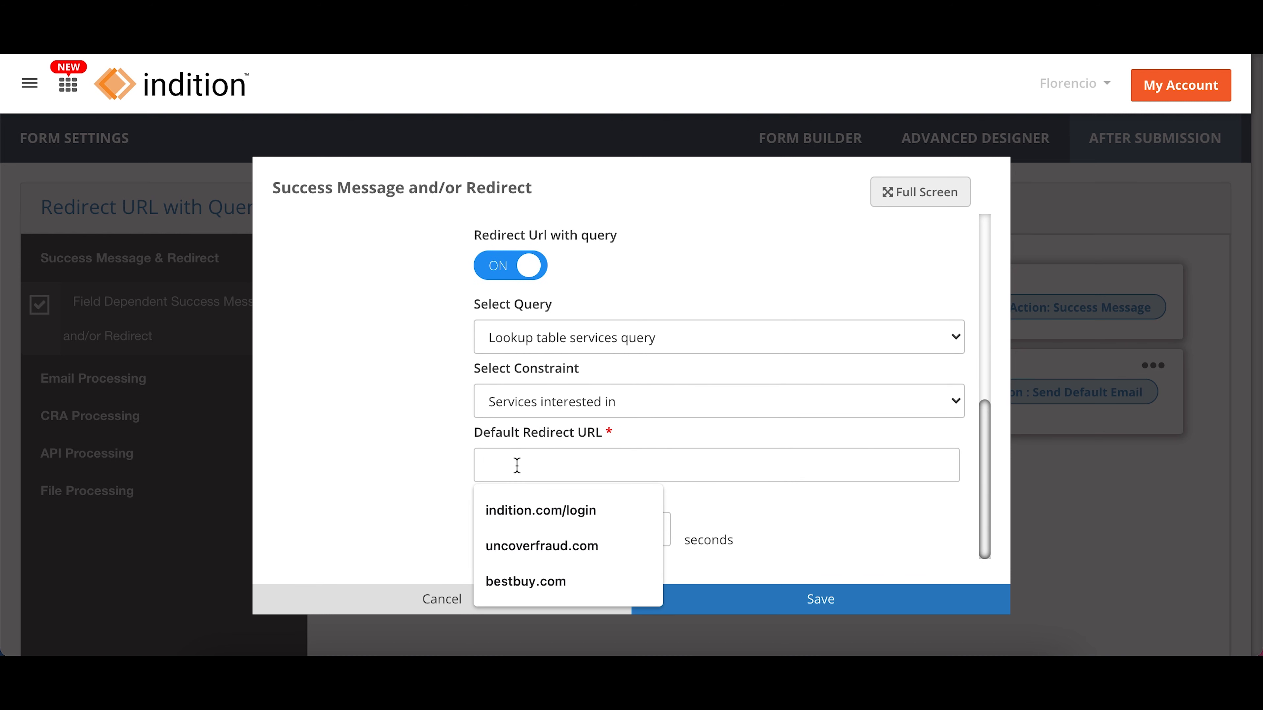
type("indition.com")
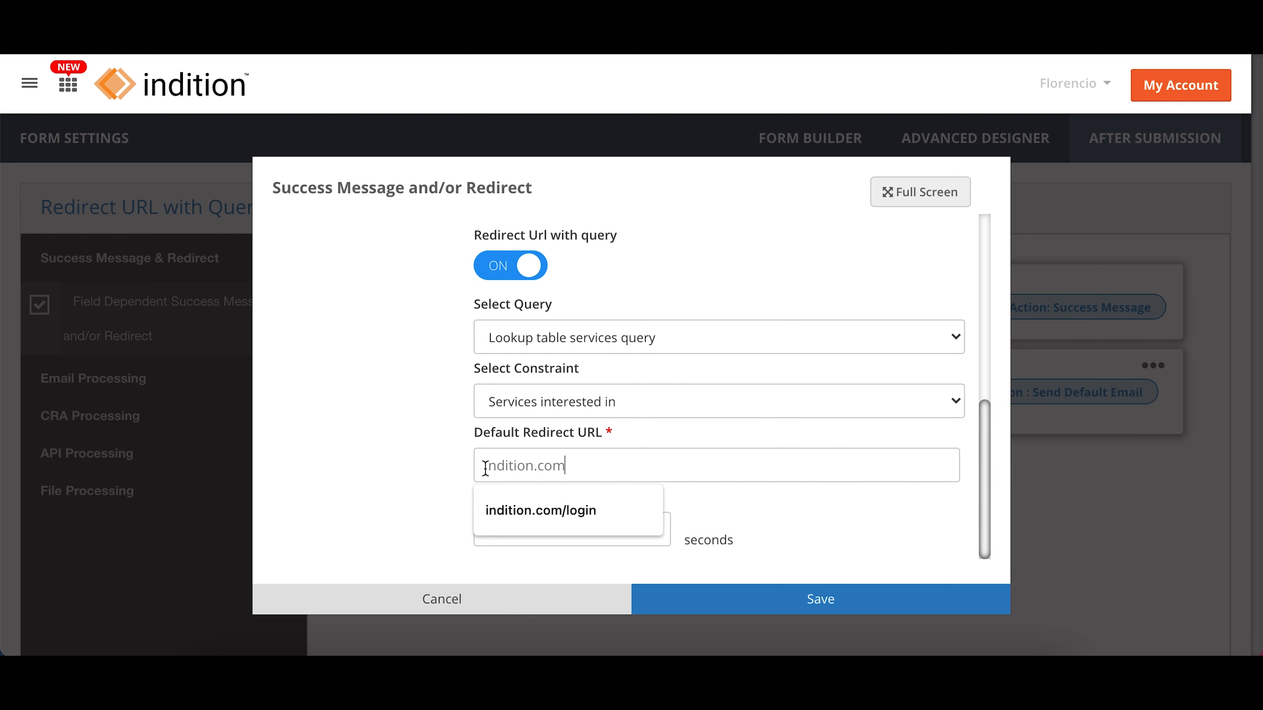
left_click(441, 465)
left_click(500, 524)
type("1")
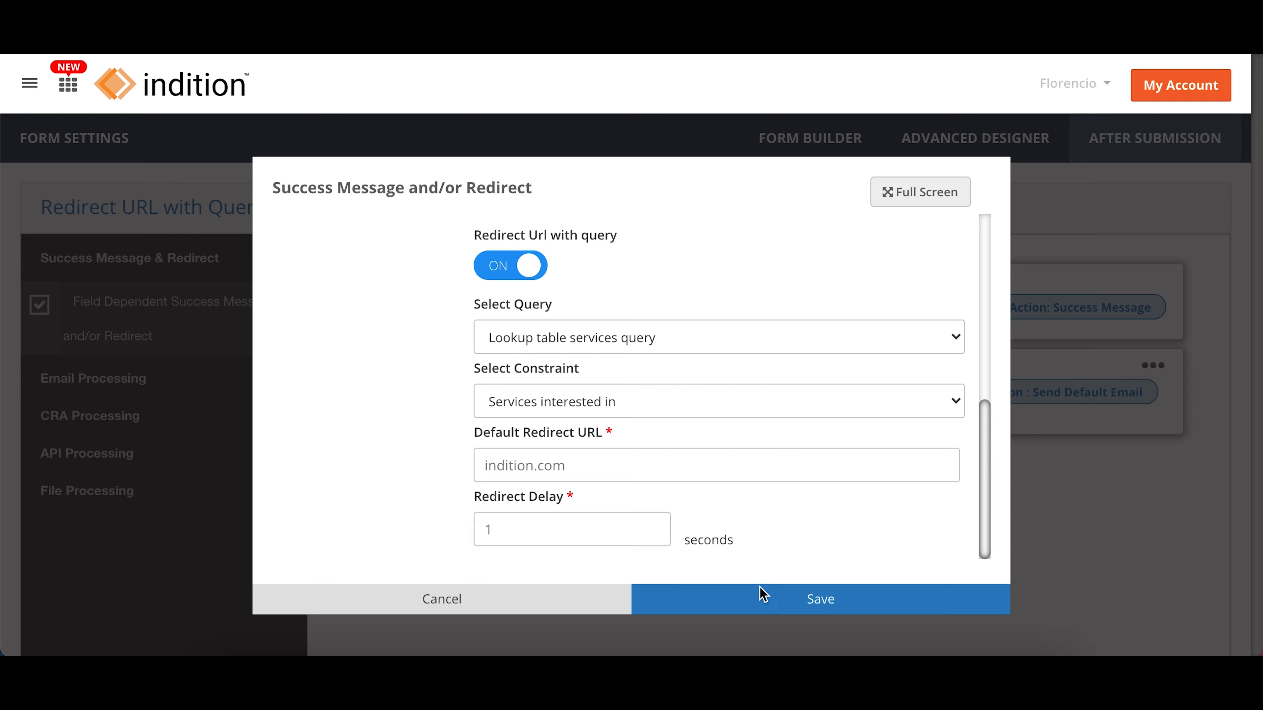
left_click(818, 605)
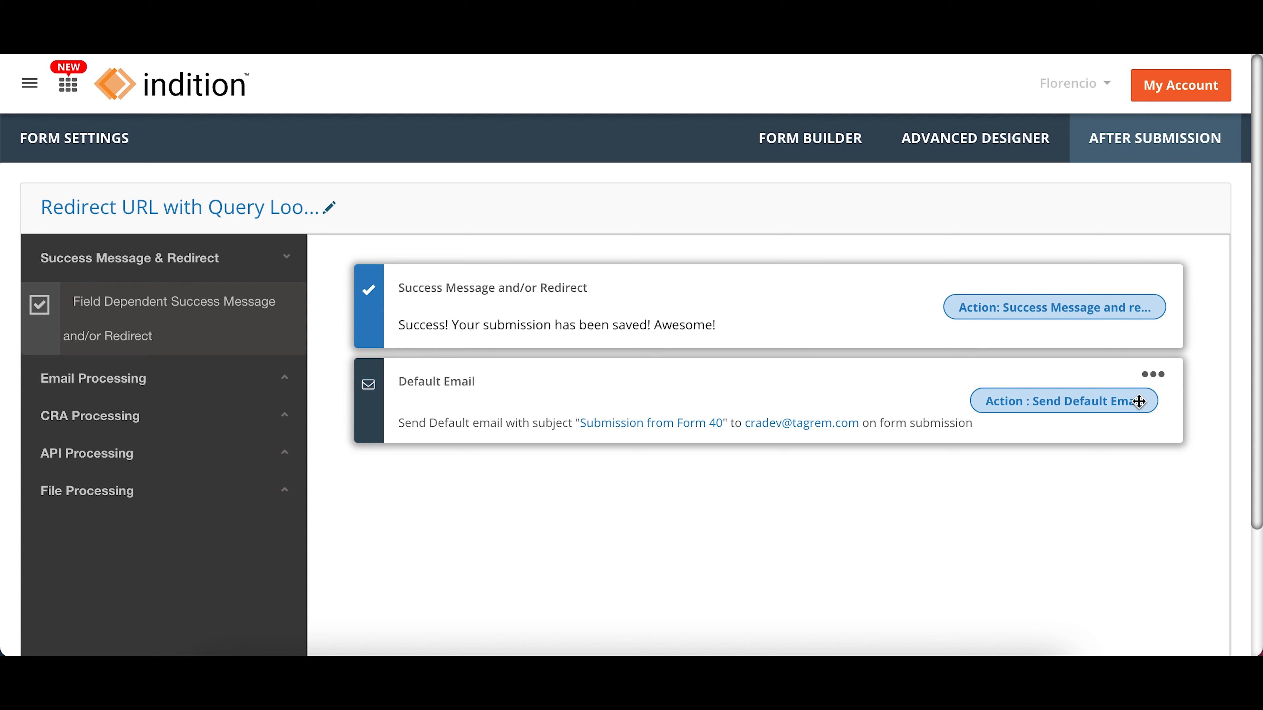
Step: Disable the Default Email action that runs on form submission
left_click(1152, 375)
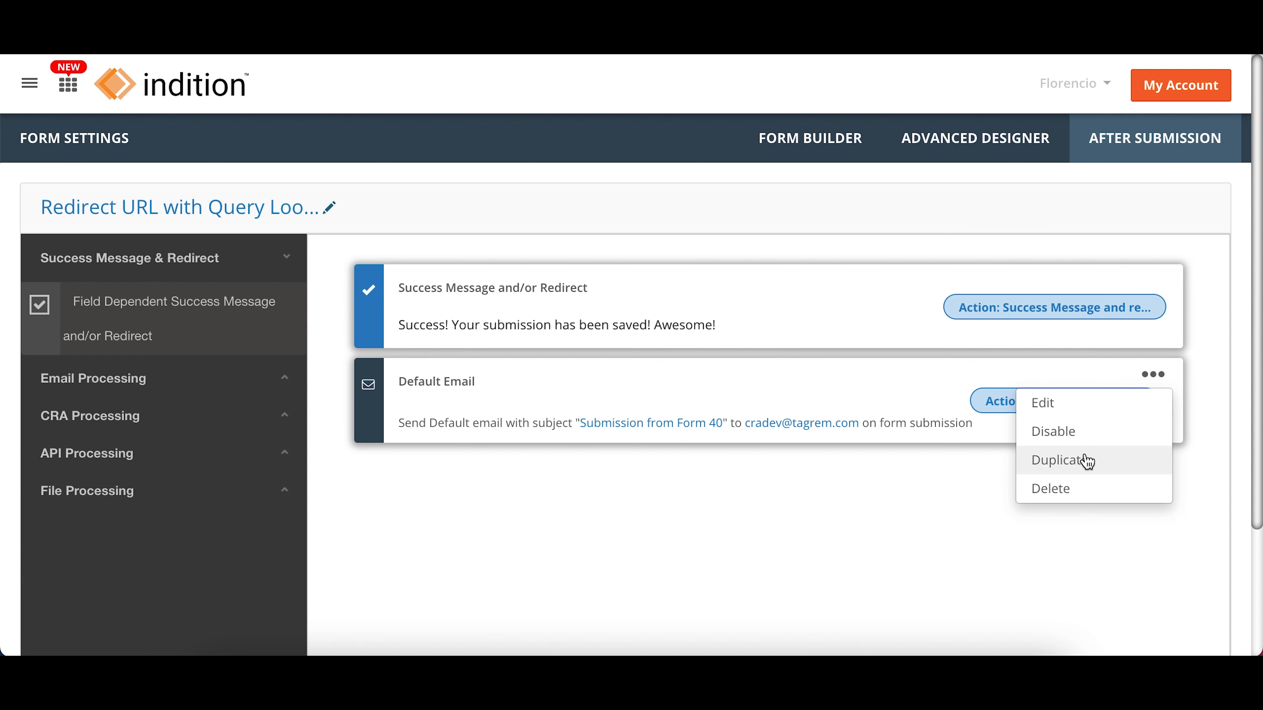
left_click(1081, 432)
left_click(743, 393)
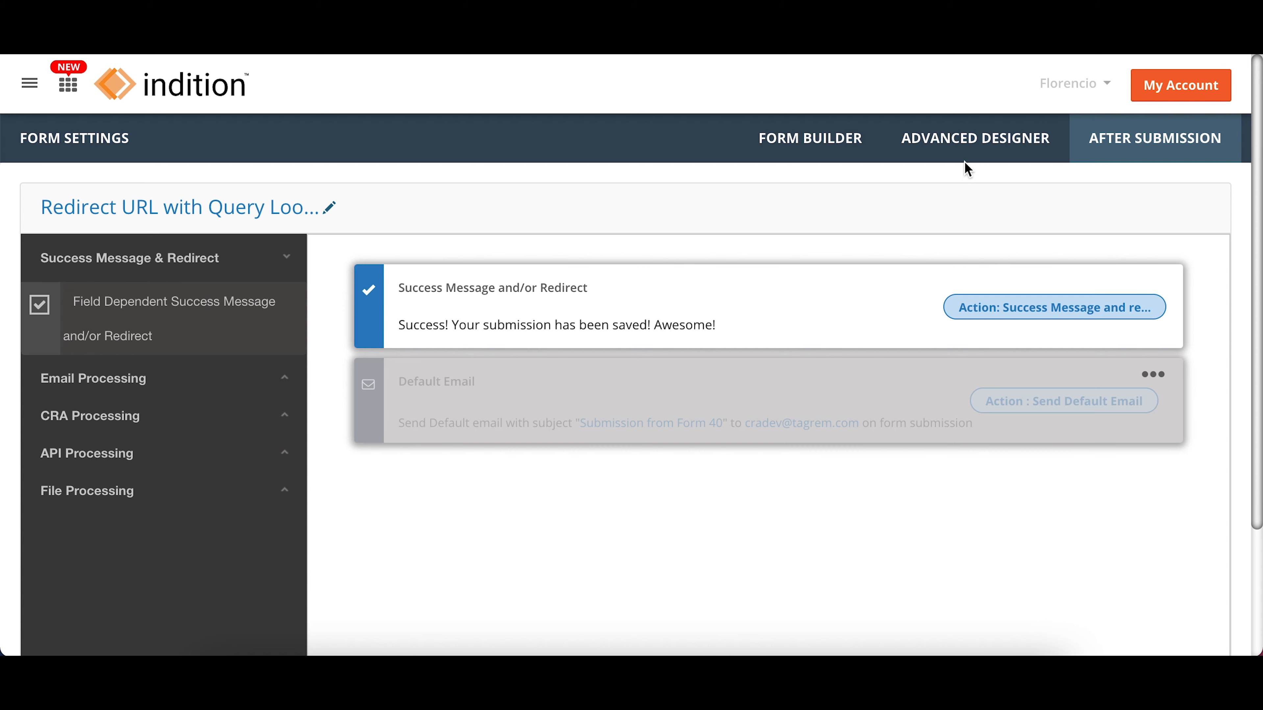
Step: Preview the form's Default Design and fill in a test first name, last name and email address
left_click(969, 141)
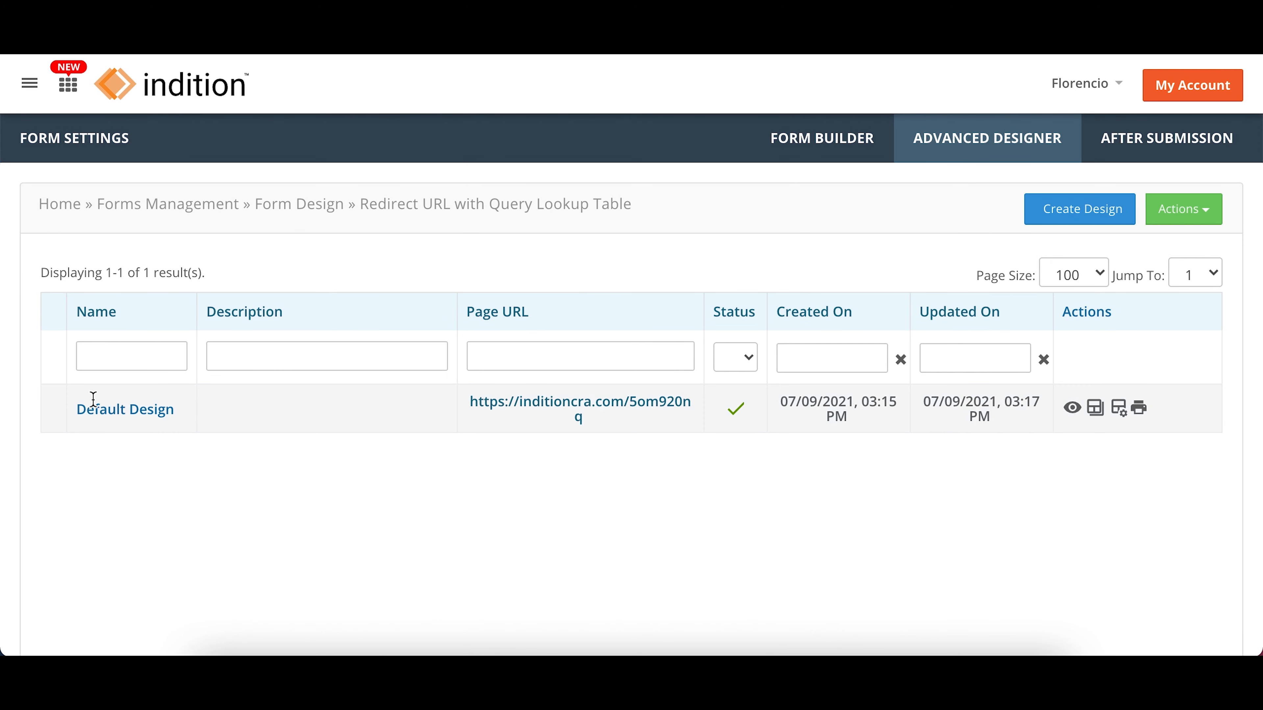
left_click(1073, 408)
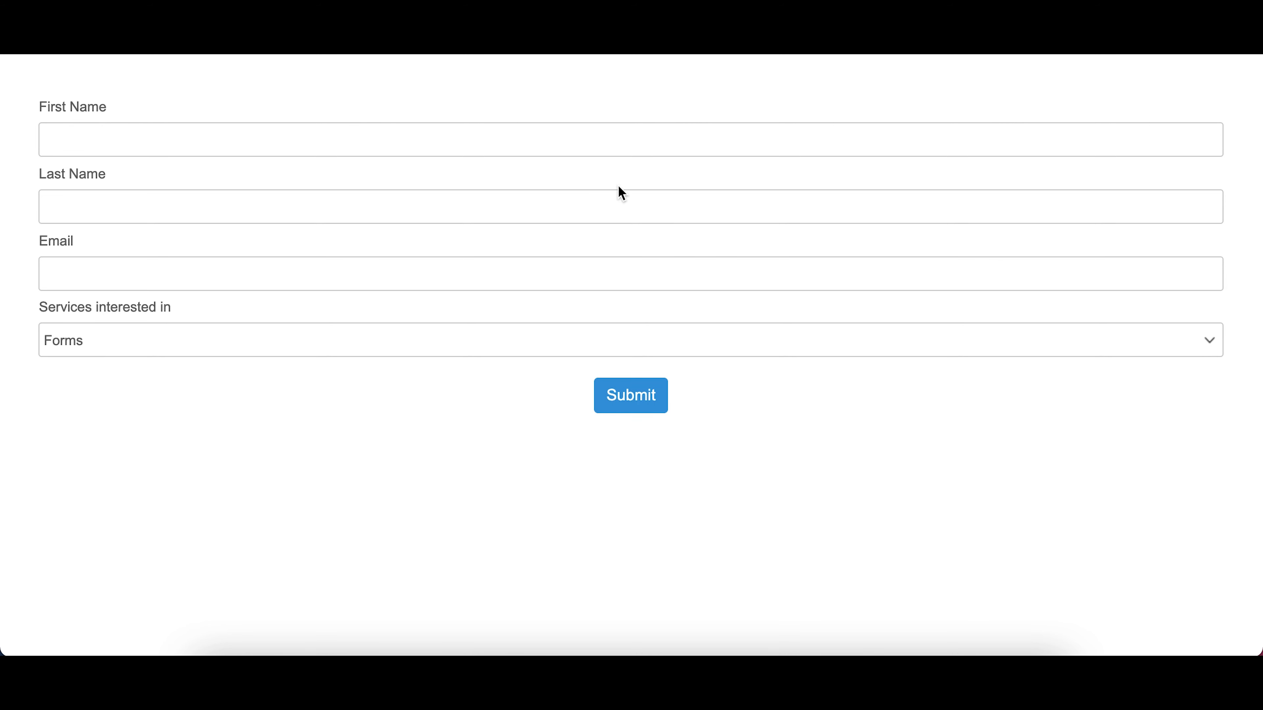
left_click(597, 147)
type("Flo")
key("Tab")
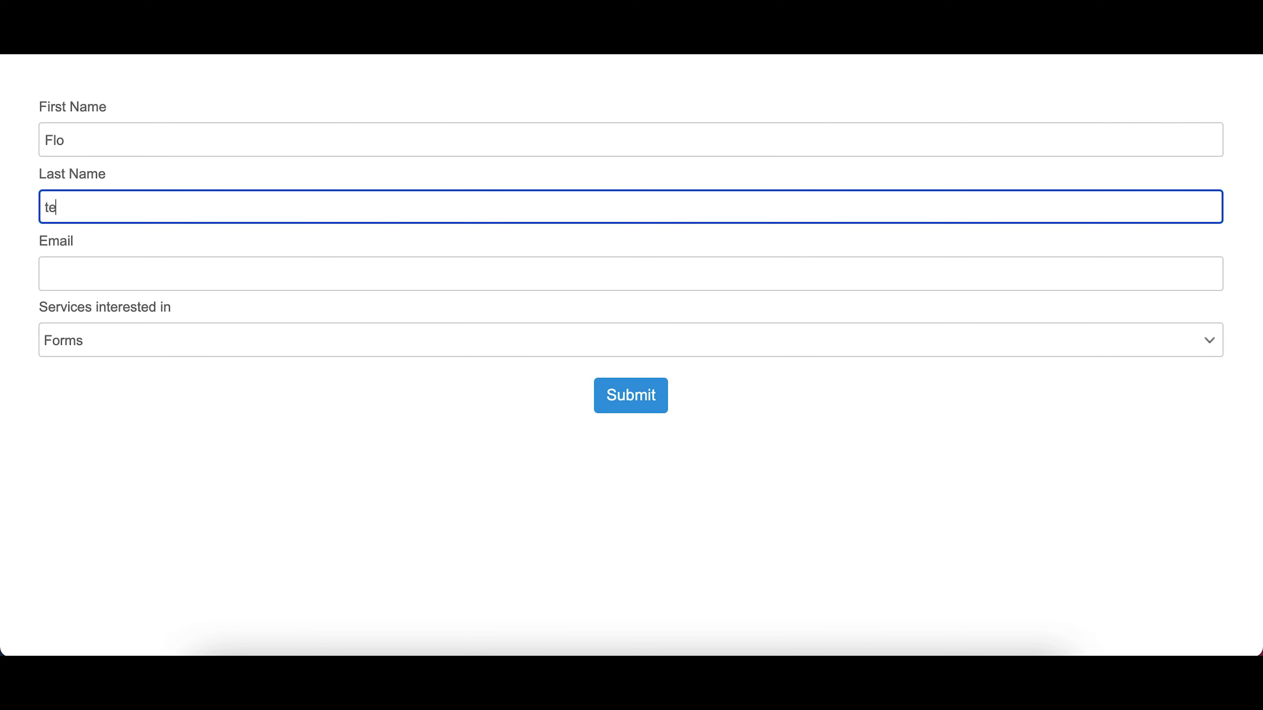
key("Tab")
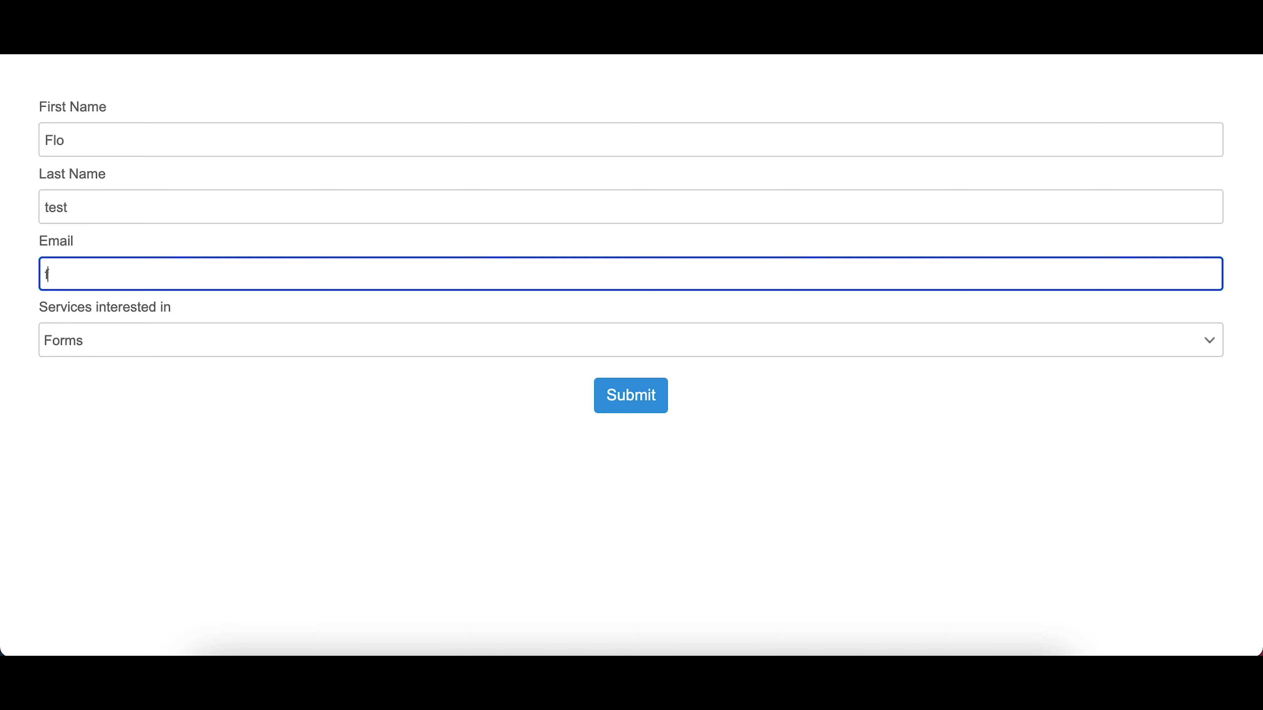
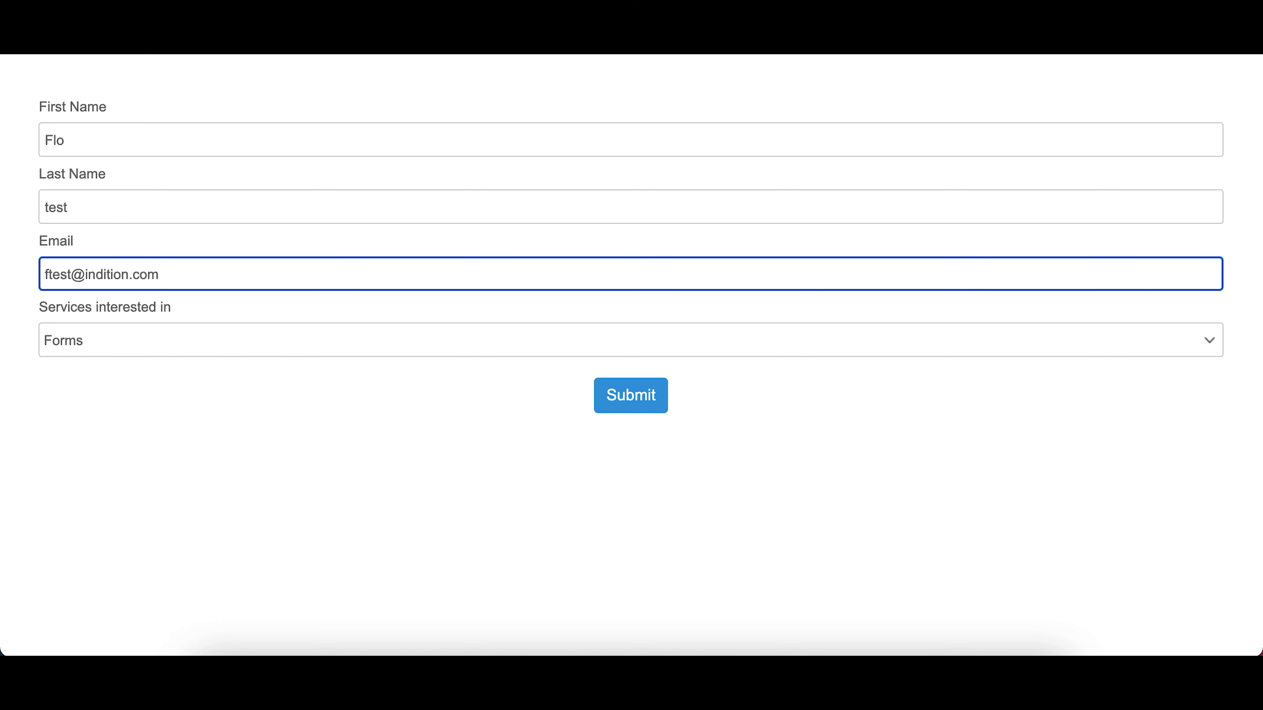
Step: Choose Website under Services interested in and submit the test form
left_click(95, 347)
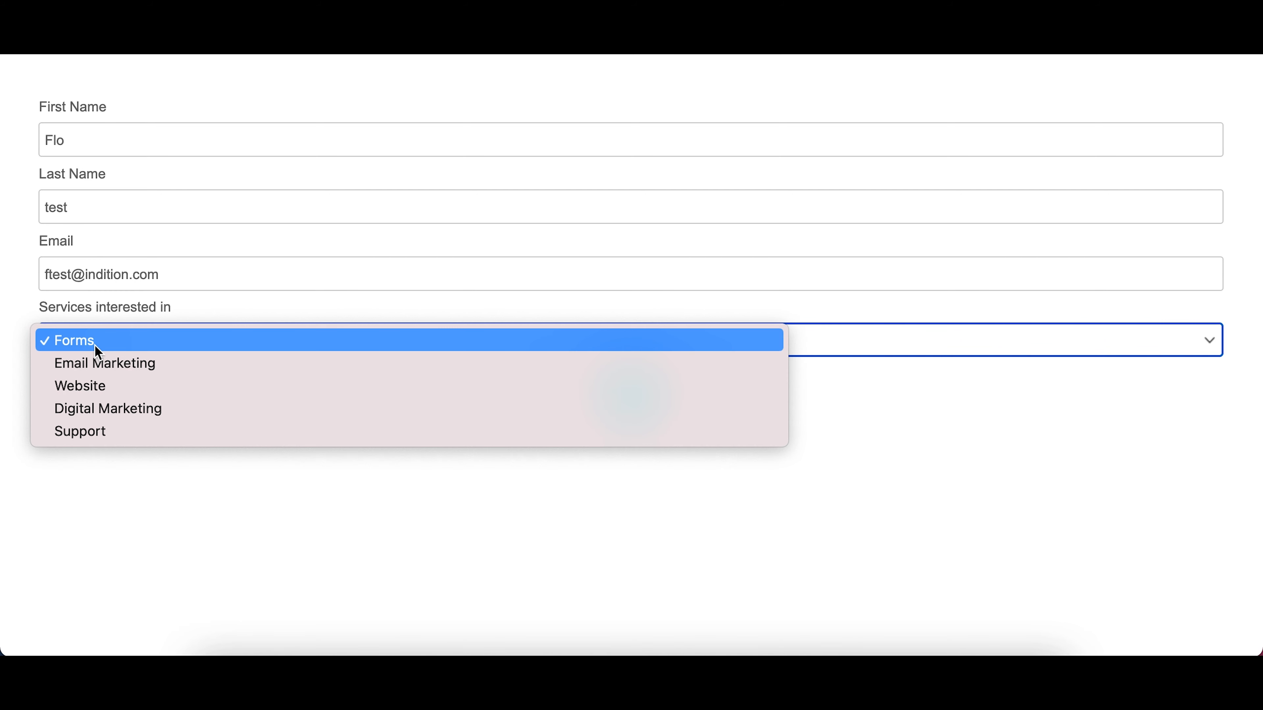
left_click(109, 393)
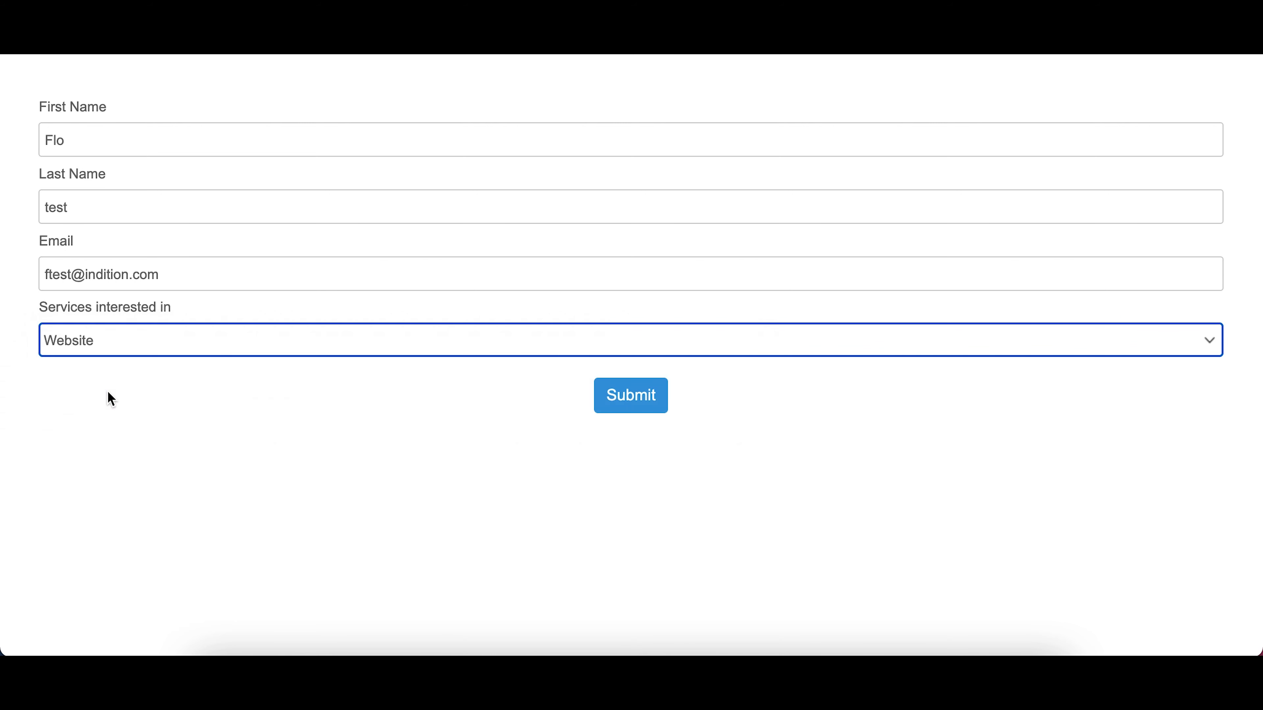
left_click(633, 402)
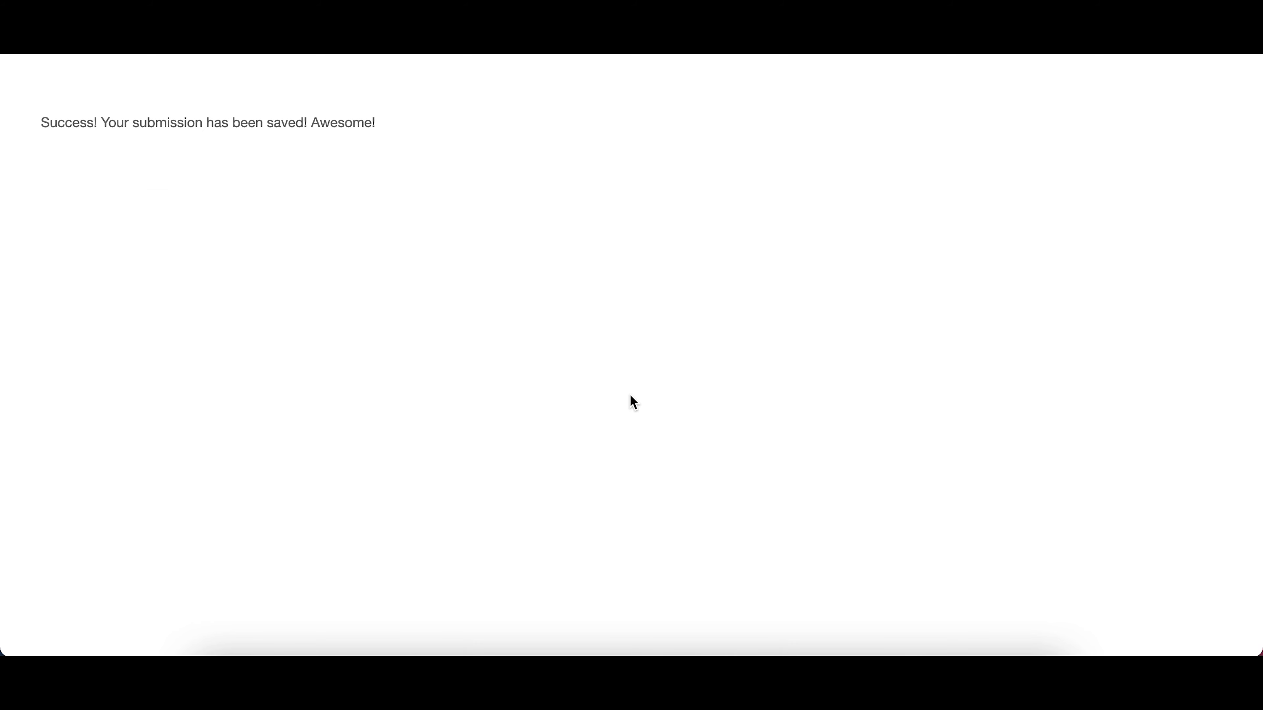